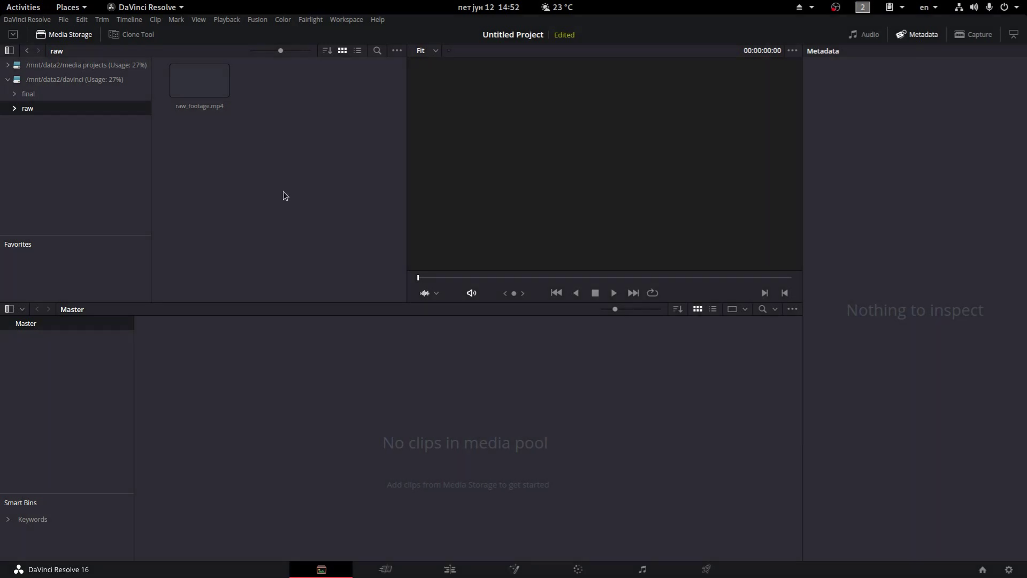
Step: Add raw_footage.mp4 to the Media Pool, then delete it and confirm its removal
{"action": "left_click", "coordinate": [193, 80]}
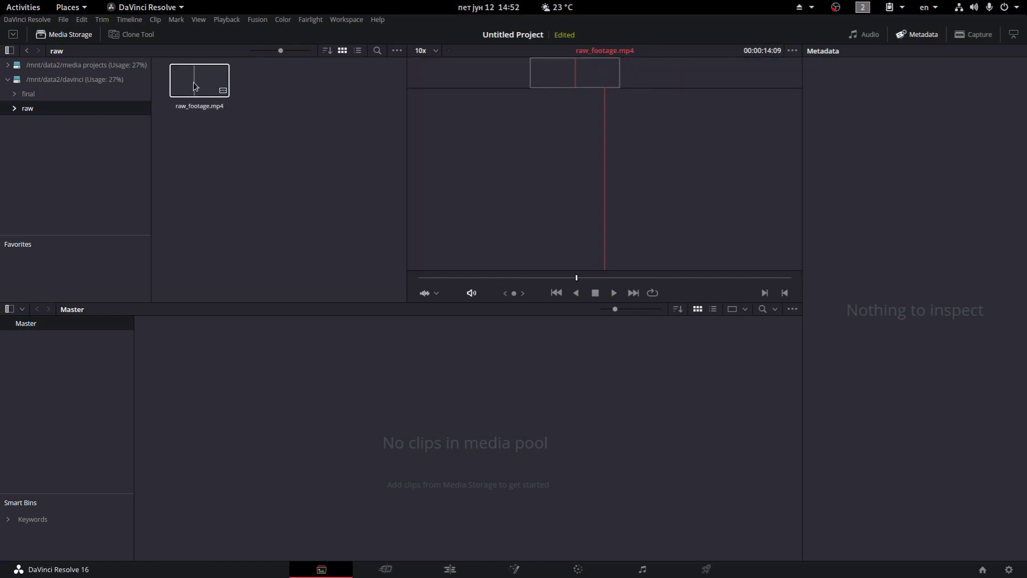
{"action": "left_click_drag", "start_coordinate": [196, 91], "coordinate": [250, 387]}
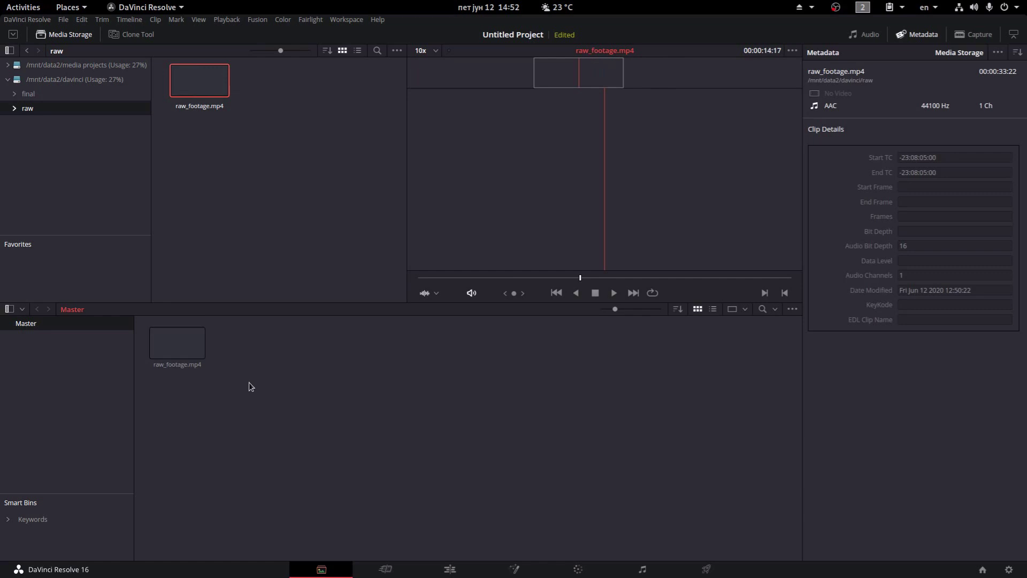
{"action": "left_click", "coordinate": [182, 346]}
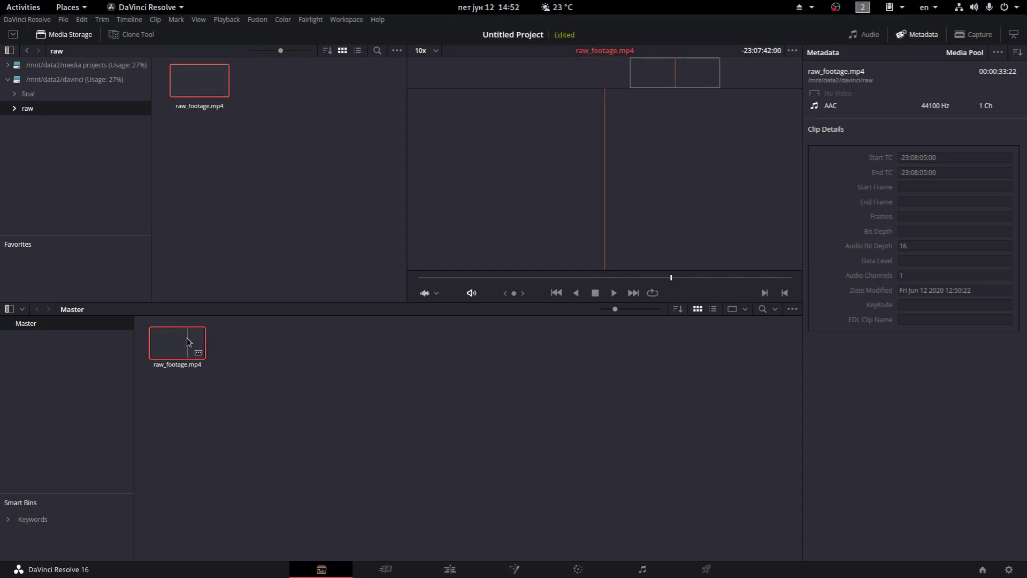
{"action": "key", "text": "Delete"}
{"action": "left_click", "coordinate": [617, 323]}
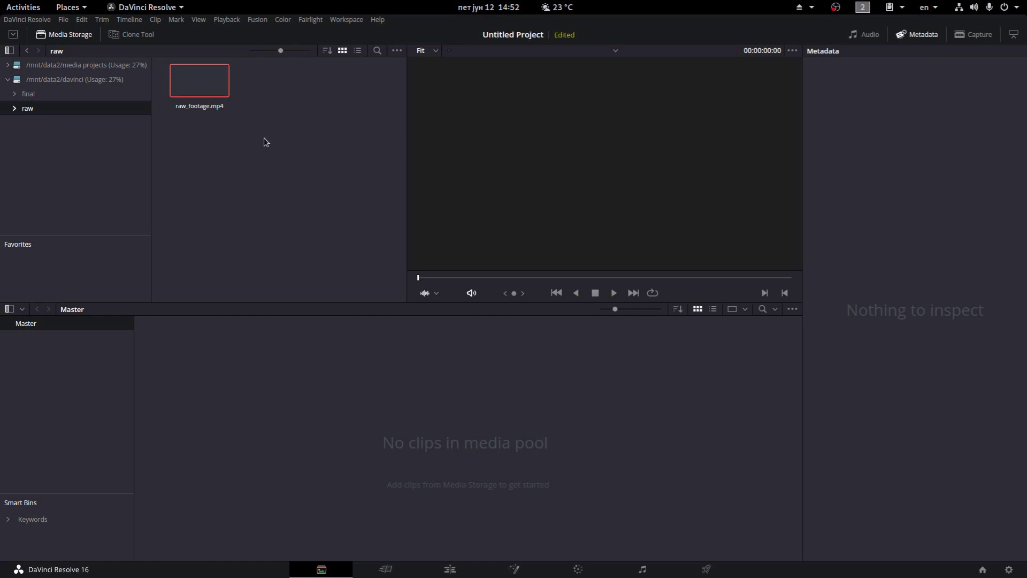
Step: Switch to the terminal workspace and type the ffmpeg mjpeg/pcm_s16be command producing footage_mjpeg.mov
{"action": "mouse_move", "coordinate": [2, 1]}
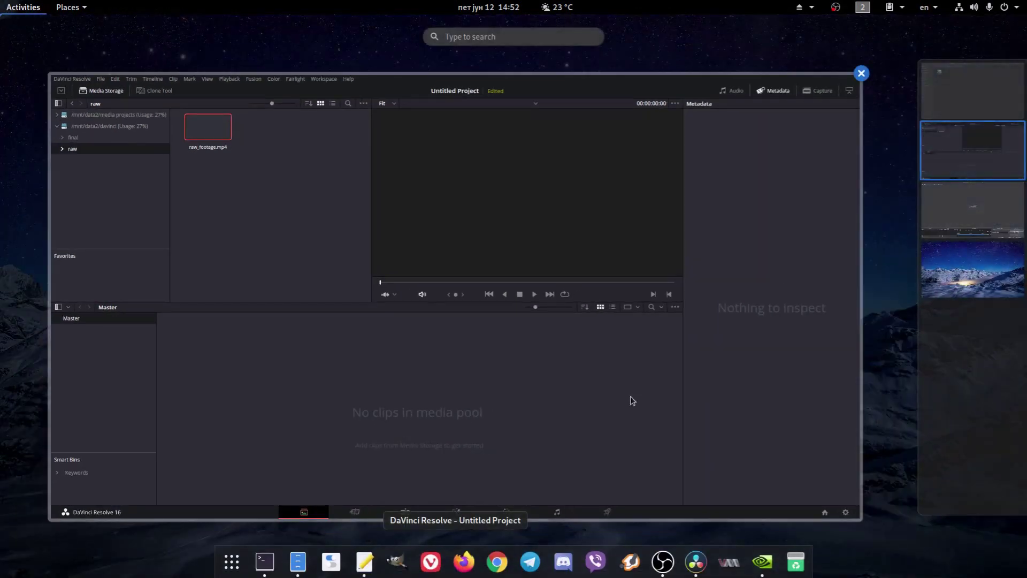
{"action": "left_click", "coordinate": [956, 99]}
{"action": "left_click", "coordinate": [518, 201]}
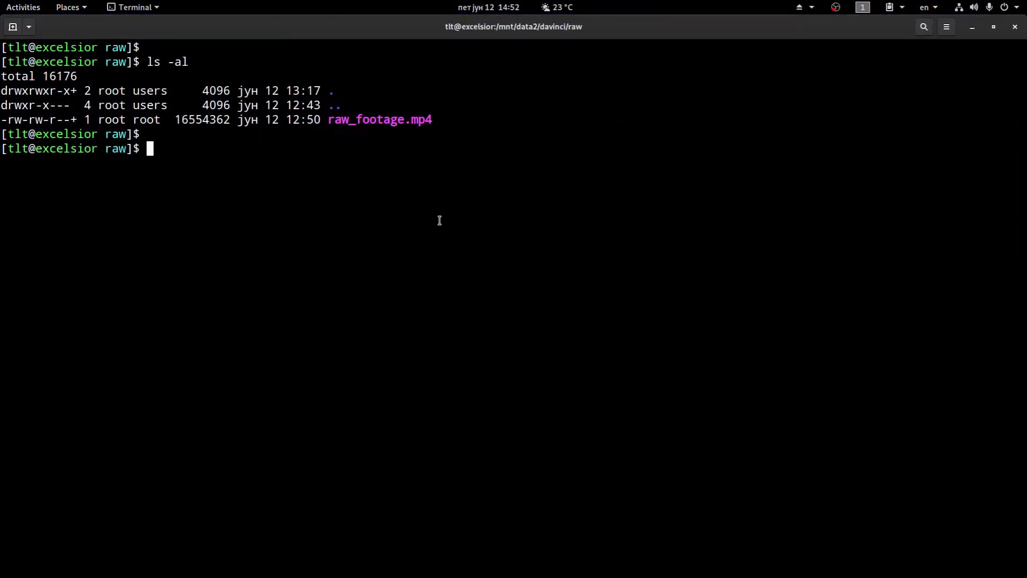
{"action": "left_click_drag", "start_coordinate": [326, 119], "coordinate": [431, 120]}
{"action": "type", "text": "ffmpeg -i raw_footage.mp4 -vcodec mjpeg -q:v 2 -acodec pcm_s16be -q:a 0 -f mov footage_mjpeg.mov"}
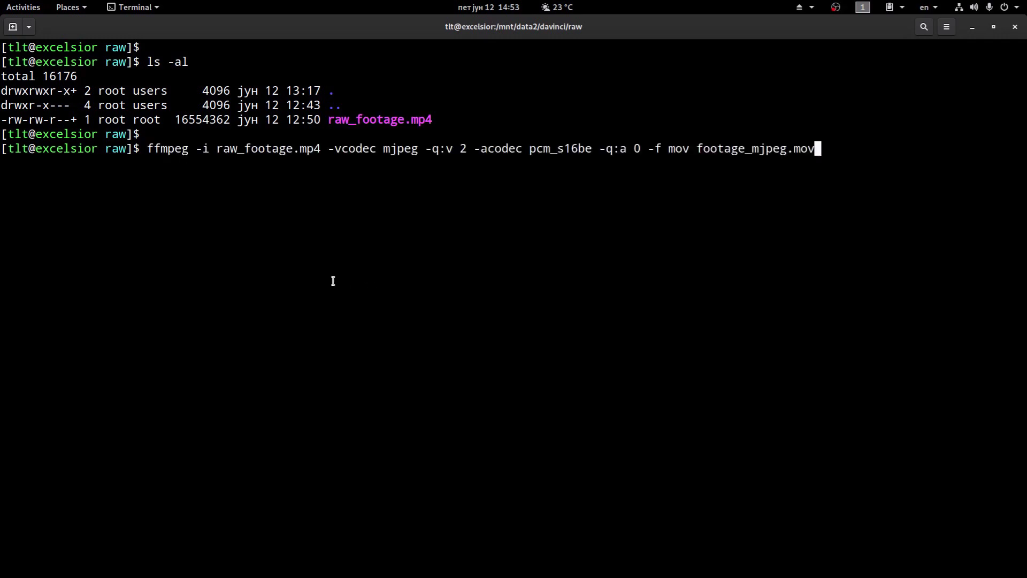
Step: Highlight each part of the command: ffmpeg, -i raw_footage.mp4, -acodec pcm_s16be, -f mov footage_mjpeg.mov
{"action": "left_click_drag", "start_coordinate": [150, 148], "coordinate": [188, 149]}
{"action": "left_click", "coordinate": [198, 150]}
{"action": "double_click", "coordinate": [199, 149]}
{"action": "left_click", "coordinate": [216, 150]}
{"action": "left_click_drag", "start_coordinate": [216, 150], "coordinate": [465, 150]}
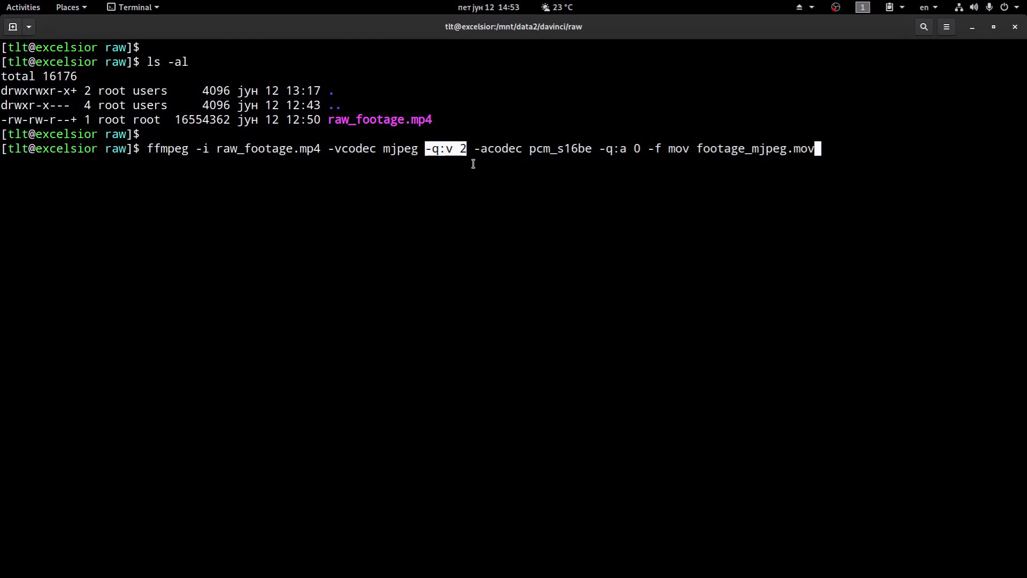
{"action": "left_click", "coordinate": [479, 164]}
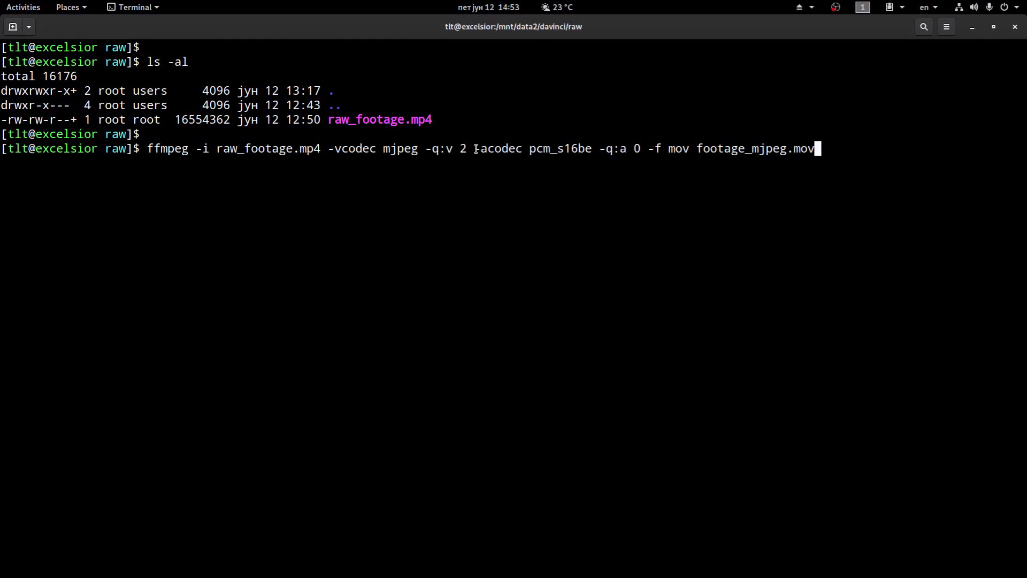
{"action": "left_click_drag", "start_coordinate": [473, 149], "coordinate": [592, 150]}
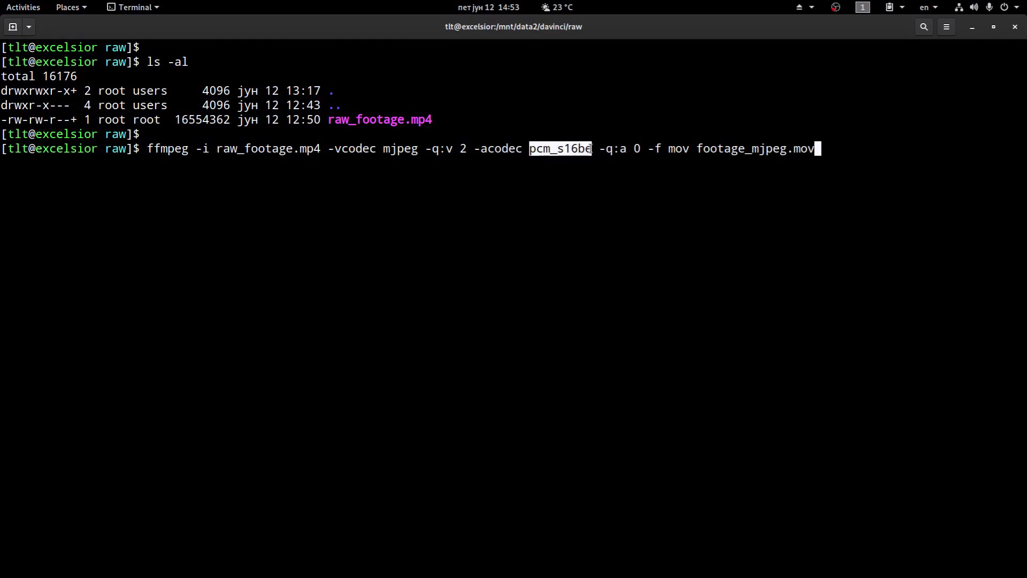
{"action": "left_click", "coordinate": [599, 150]}
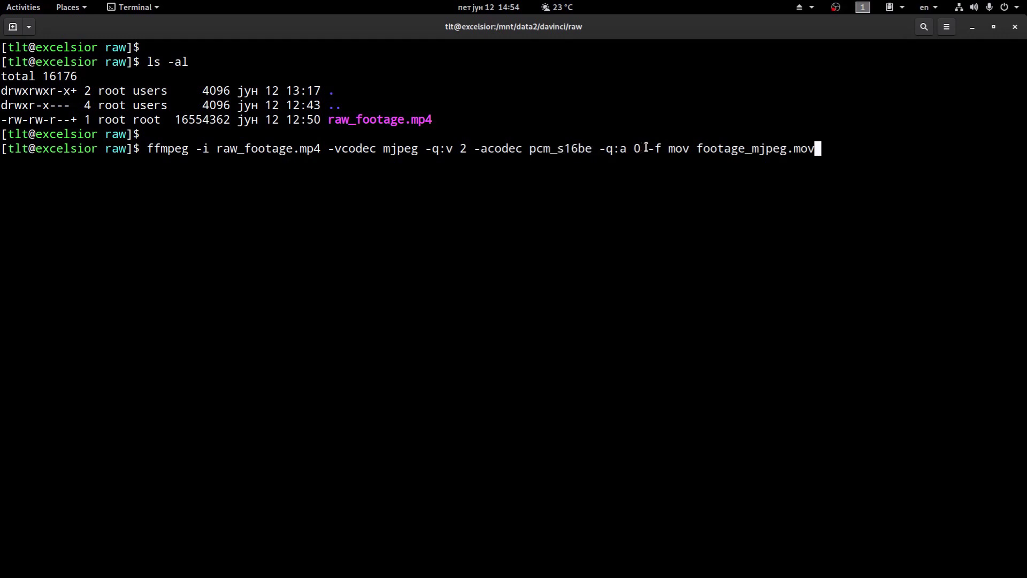
{"action": "left_click_drag", "start_coordinate": [646, 148], "coordinate": [811, 150]}
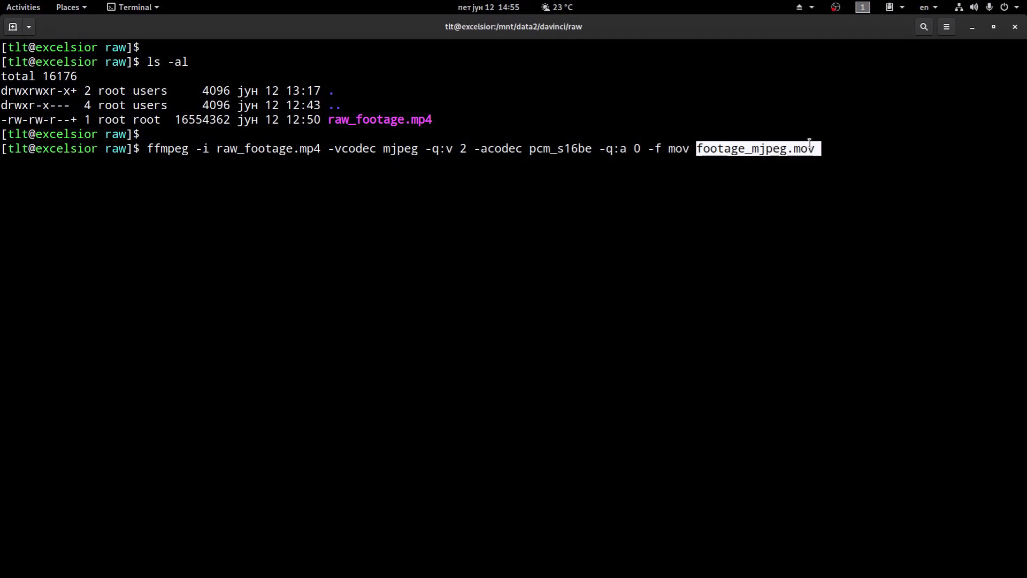
{"action": "left_click", "coordinate": [811, 150]}
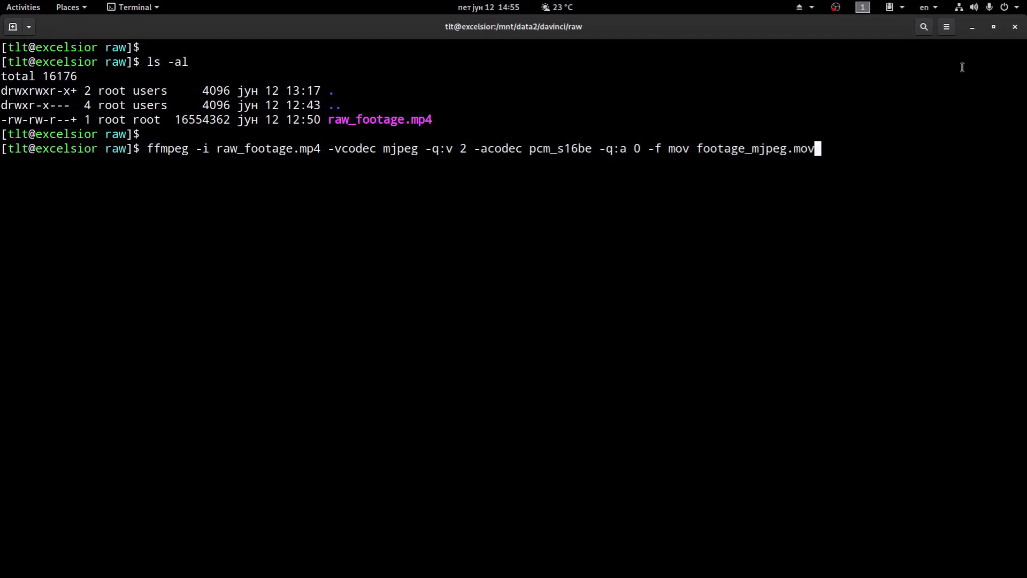
Step: Run the conversion, clear the screen and list the folder with ls -alh
{"action": "key", "text": "Return"}
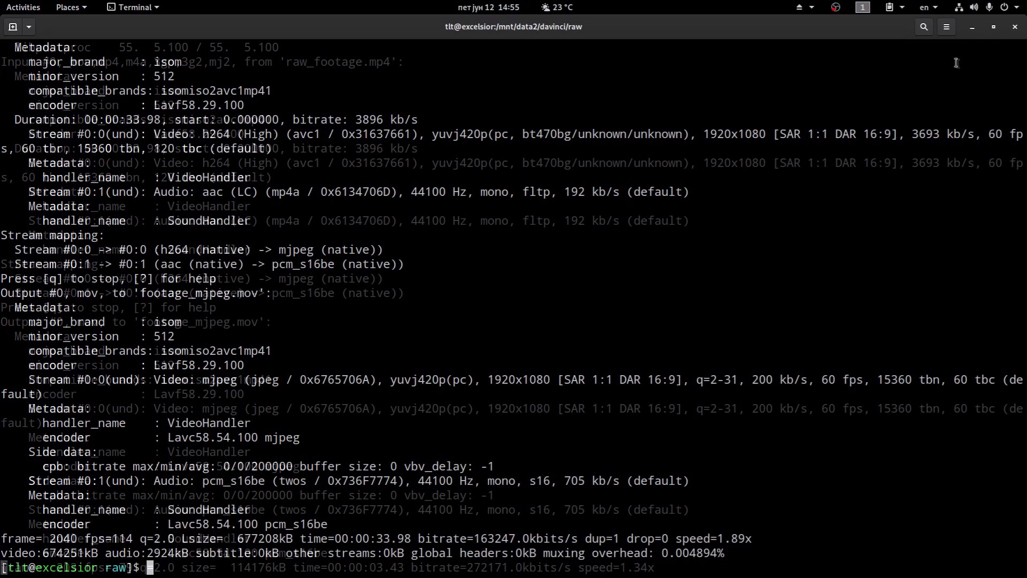
{"action": "key", "text": "ctrl+l"}
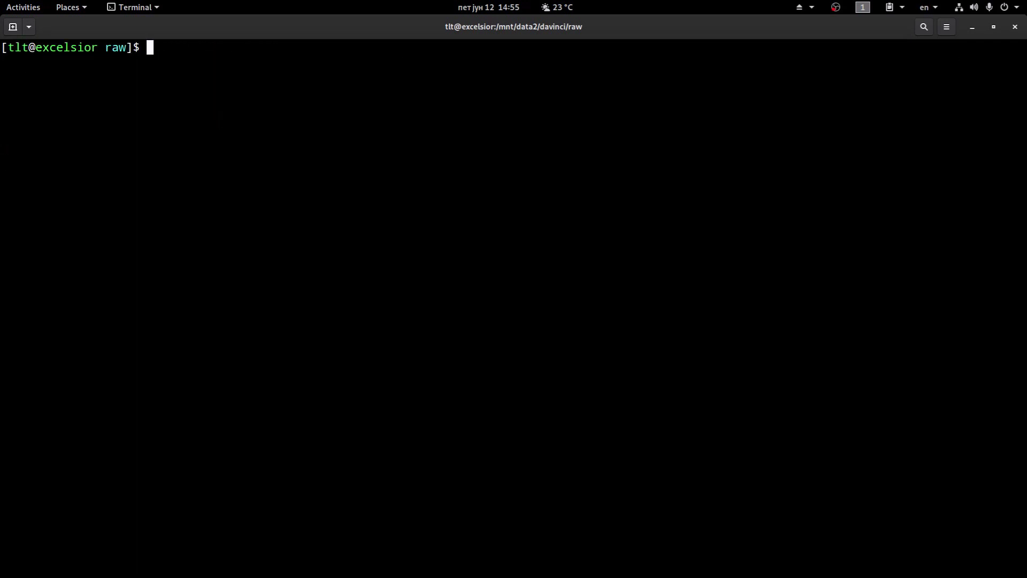
{"action": "type", "text": "ls -alh"}
{"action": "key", "text": "Return"}
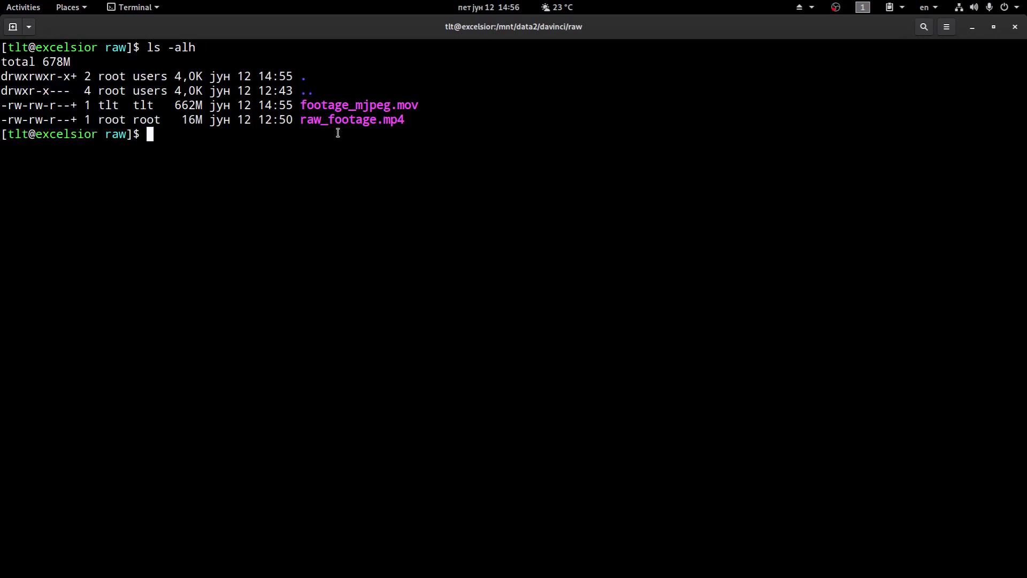
Step: Highlight the 16M original size and the 662M size of footage_mjpeg.mov
{"action": "left_click_drag", "start_coordinate": [187, 123], "coordinate": [199, 119]}
{"action": "left_click", "coordinate": [395, 103]}
{"action": "left_click_drag", "start_coordinate": [396, 102], "coordinate": [416, 105]}
{"action": "left_click_drag", "start_coordinate": [175, 105], "coordinate": [201, 102]}
Step: Back in Resolve, drag footage_mjpeg.mov into the Media Pool, choosing Don't change for frame rate
{"action": "key", "text": "ctrl+alt+Down"}
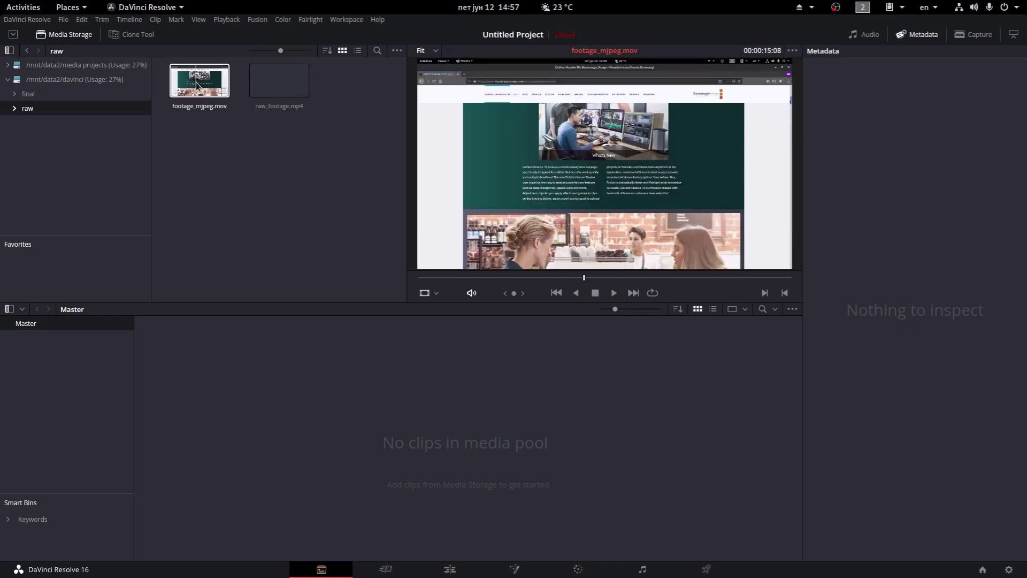
{"action": "left_click_drag", "start_coordinate": [197, 85], "coordinate": [253, 385]}
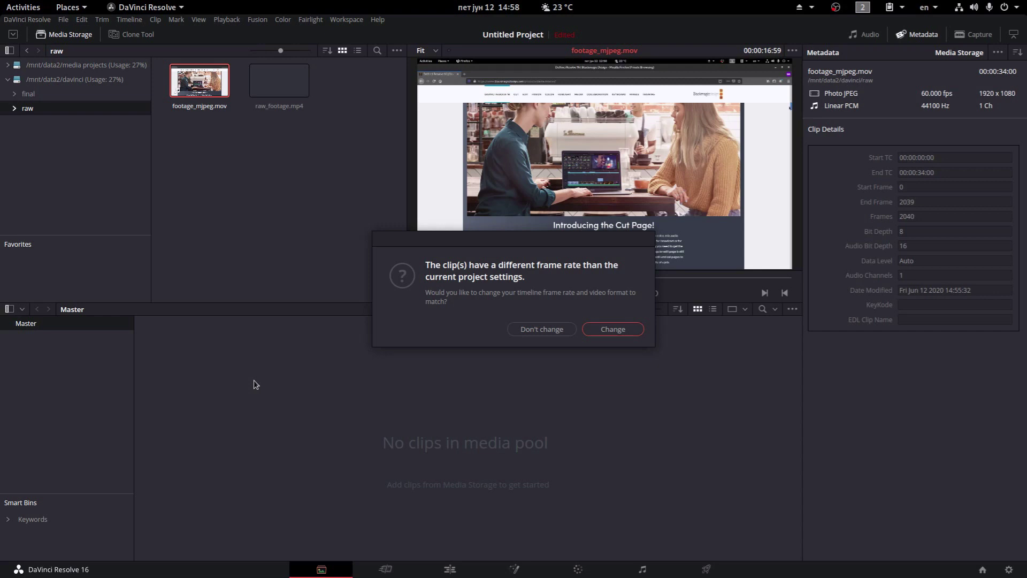
{"action": "left_click", "coordinate": [545, 329]}
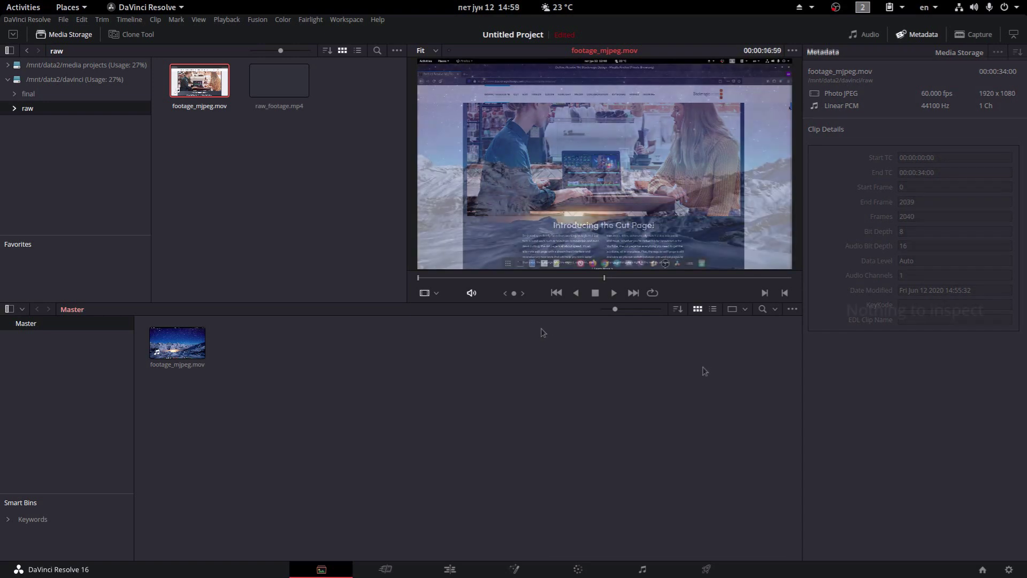
Step: On the Edit page, drop footage_mjpeg.mov into Timeline 1, show the Inspector, and scrub to 01:00:06:20
{"action": "left_click", "coordinate": [448, 570]}
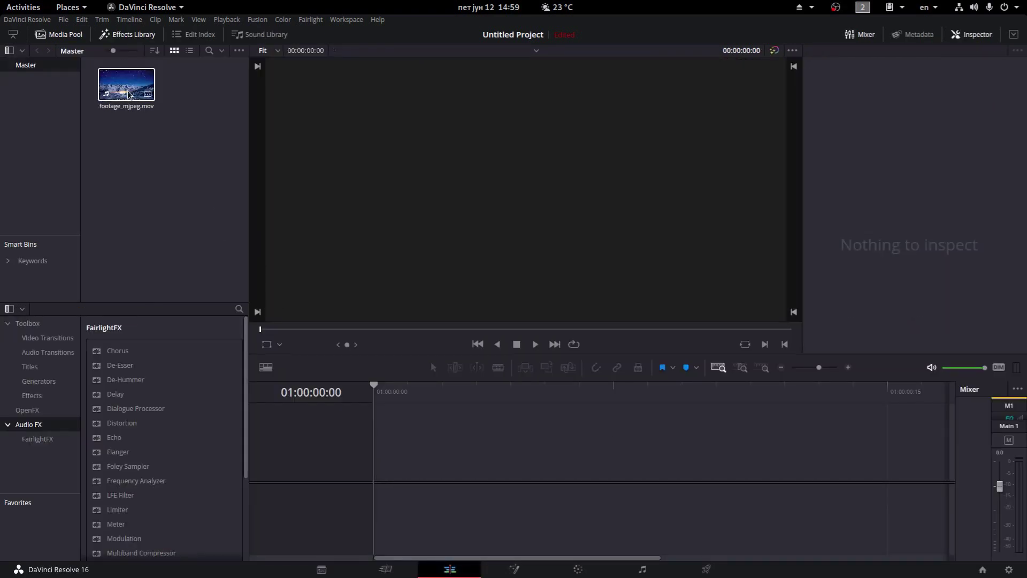
{"action": "left_click_drag", "start_coordinate": [128, 91], "coordinate": [411, 465]}
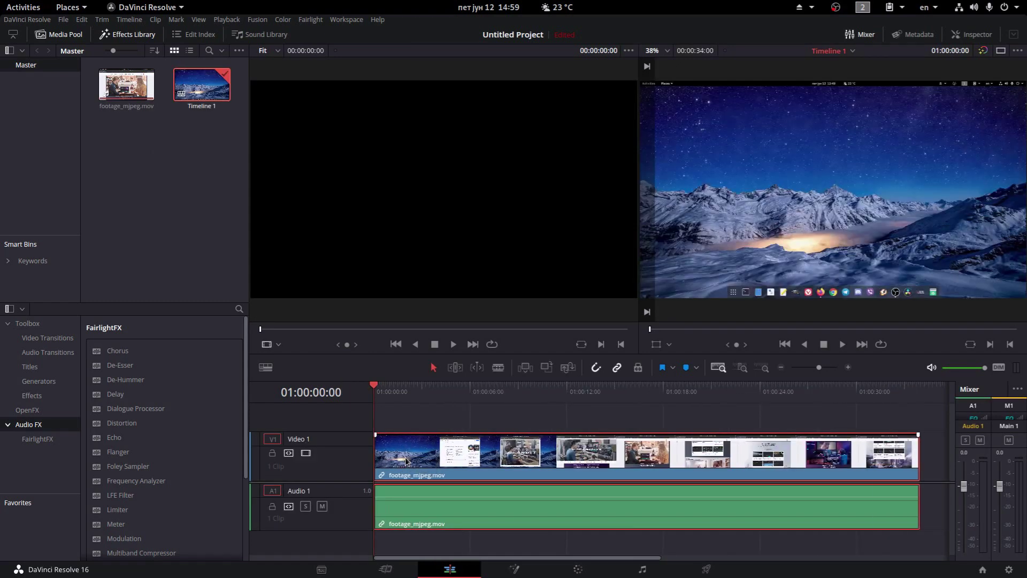
{"action": "left_click", "coordinate": [971, 34]}
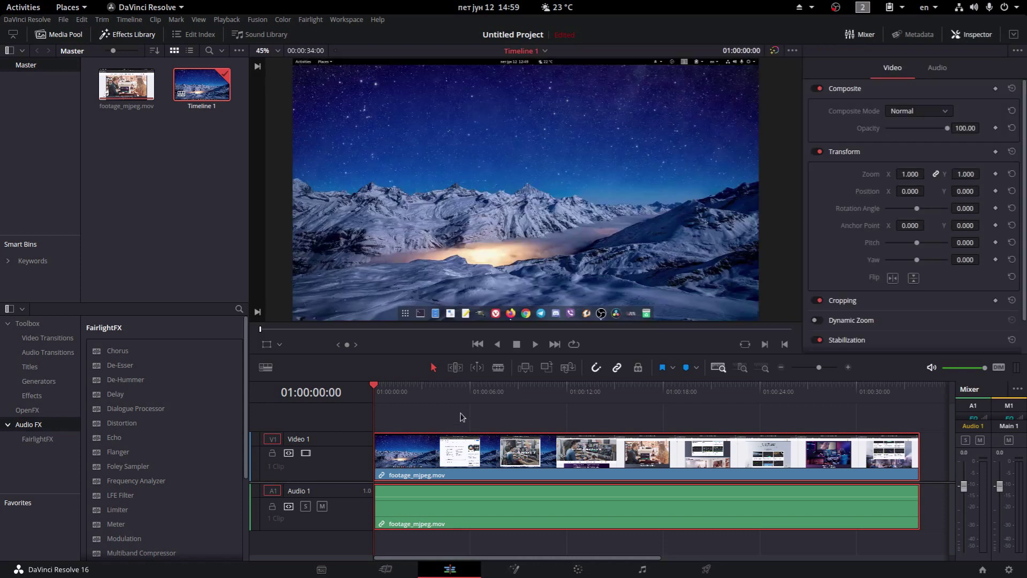
{"action": "left_click_drag", "start_coordinate": [375, 387], "coordinate": [484, 402]}
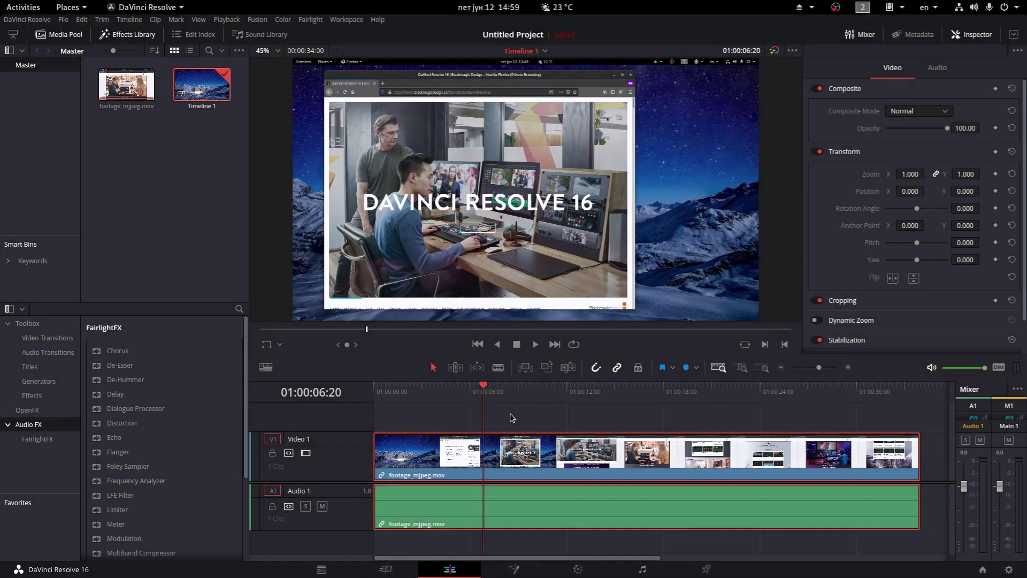
{"action": "left_click", "coordinate": [577, 569]}
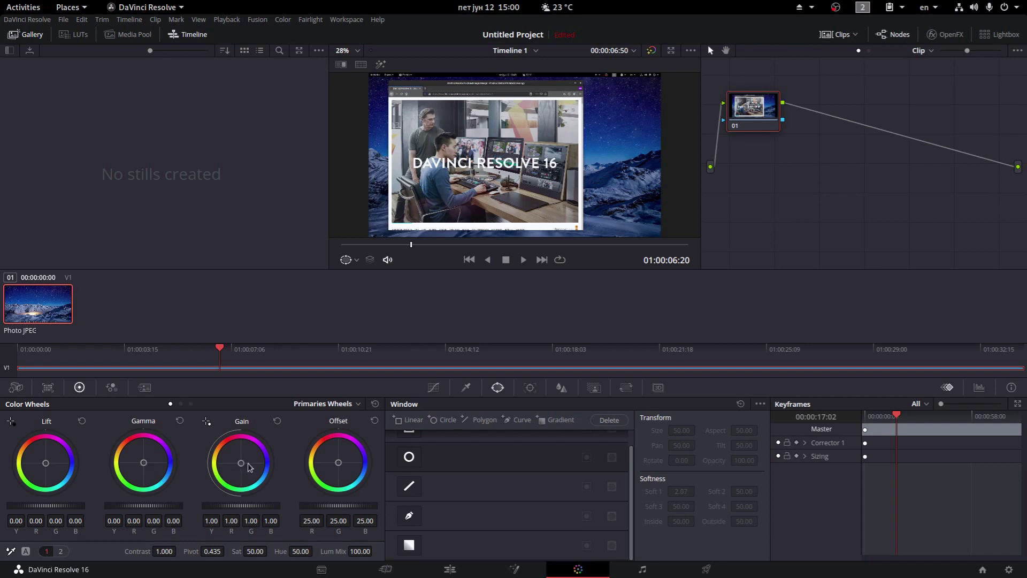
{"action": "left_click", "coordinate": [465, 570]}
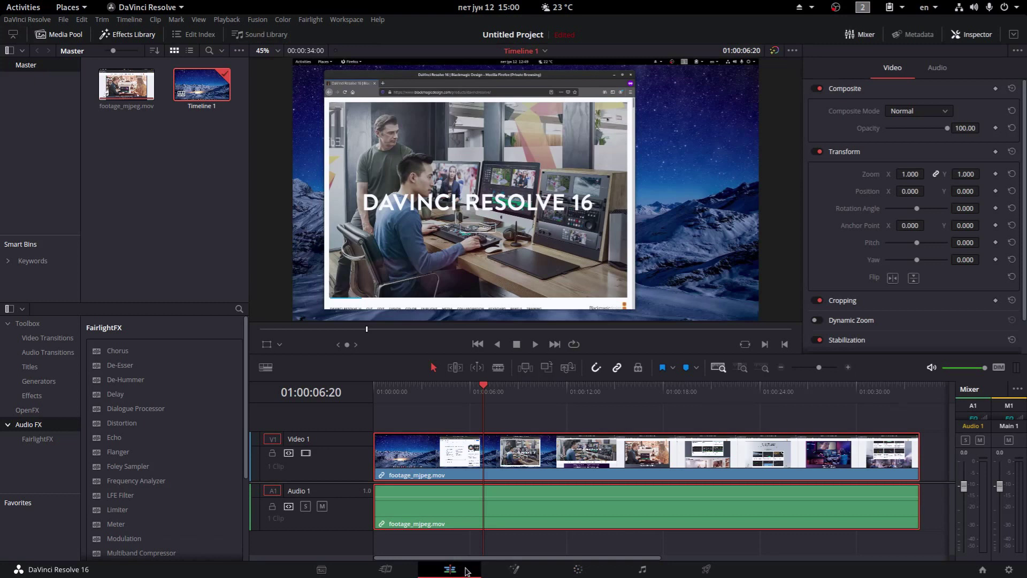
Step: On the Deliver page, set the render format to QuickTime with the Photo JPEG codec
{"action": "left_click", "coordinate": [707, 570]}
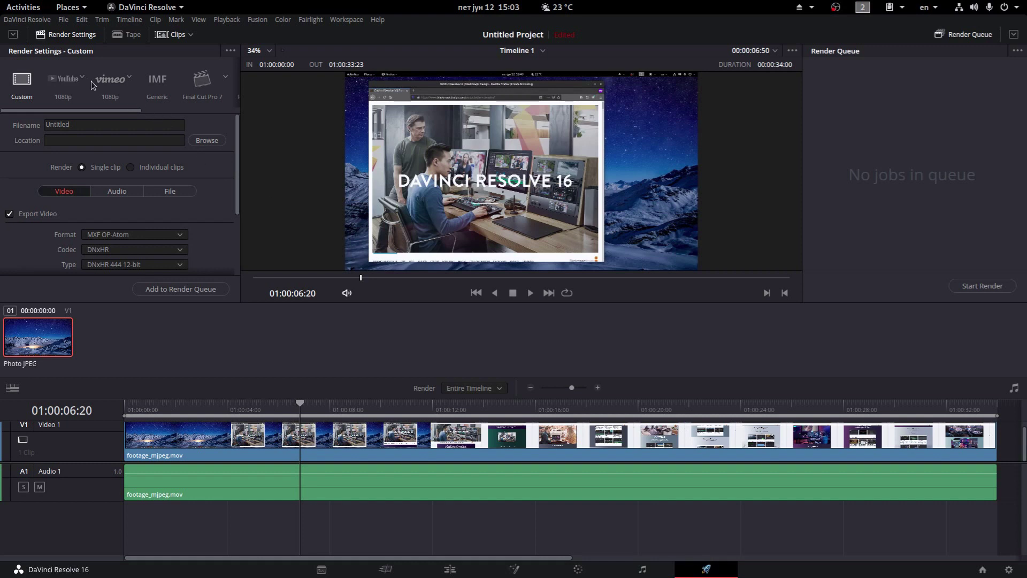
{"action": "scroll", "coordinate": [108, 104], "scroll_direction": "right", "scroll_amount": 3}
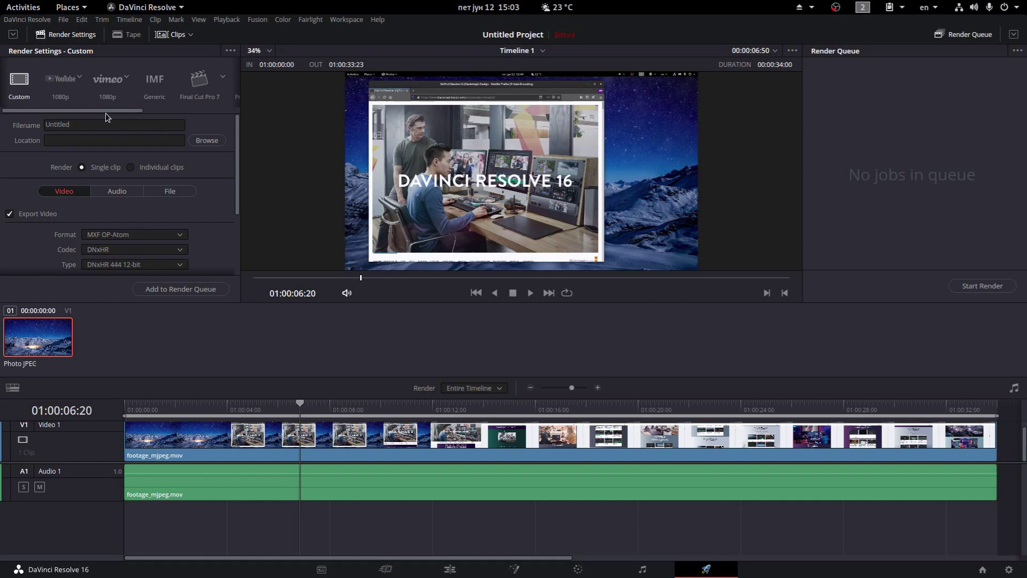
{"action": "scroll", "coordinate": [100, 112], "scroll_direction": "left", "scroll_amount": 3}
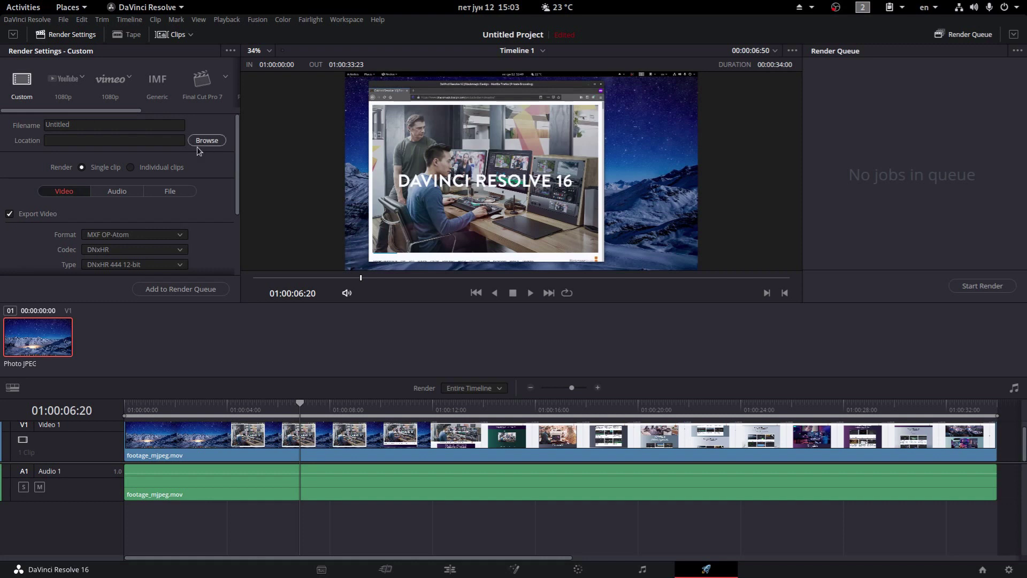
{"action": "scroll", "coordinate": [239, 139], "scroll_direction": "down", "scroll_amount": 4}
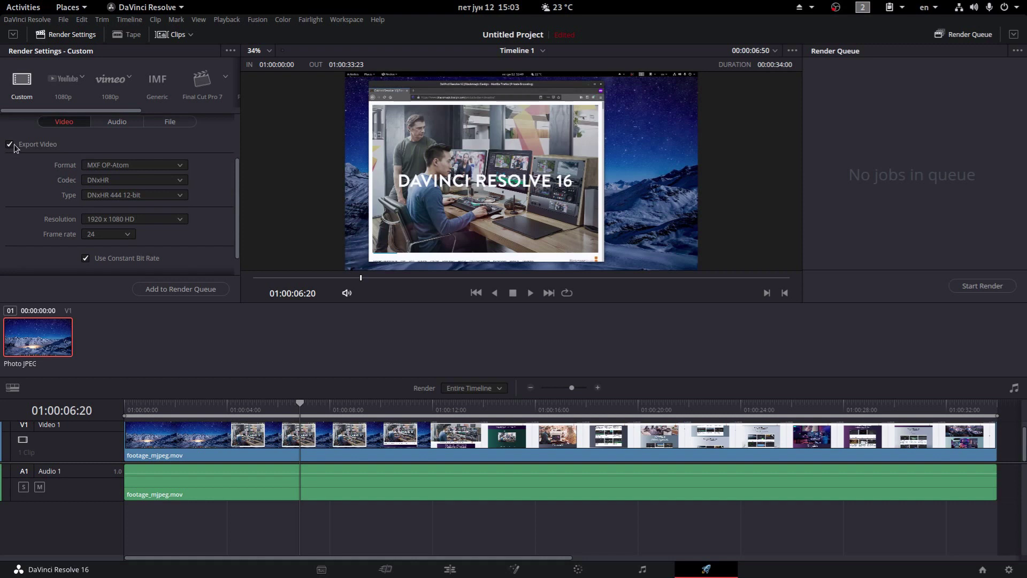
{"action": "left_click", "coordinate": [182, 166]}
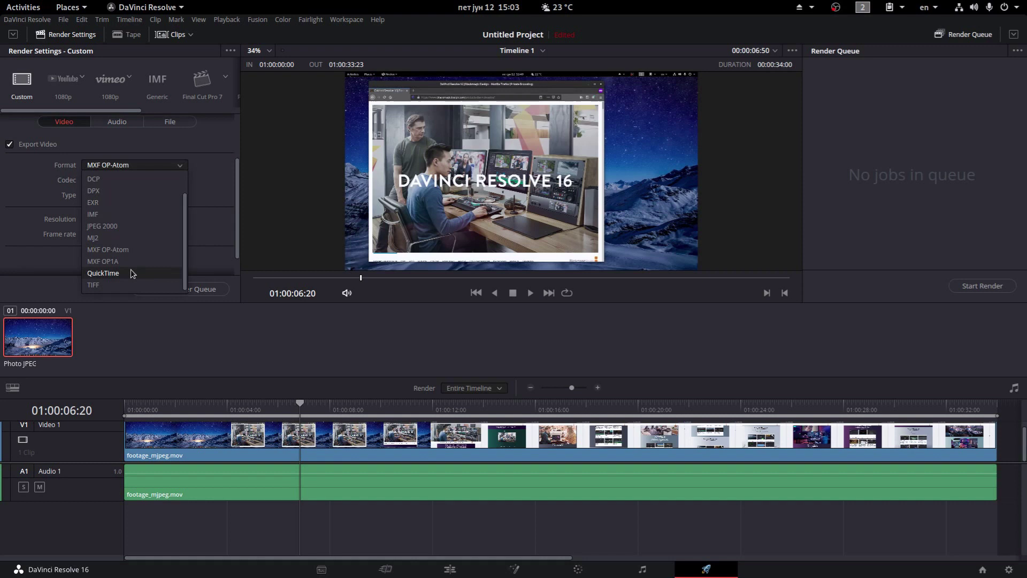
{"action": "left_click", "coordinate": [104, 272]}
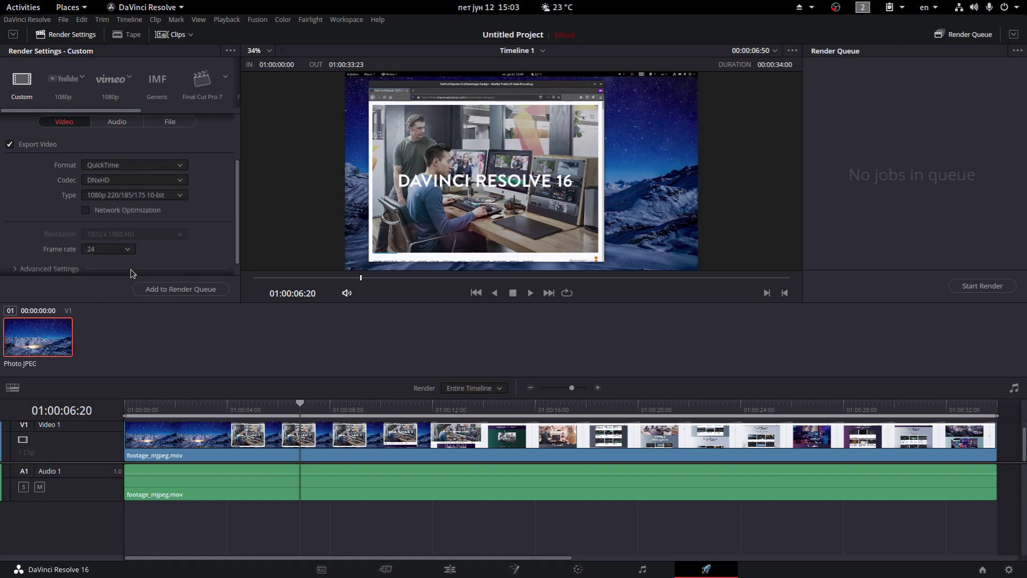
{"action": "left_click", "coordinate": [180, 180]}
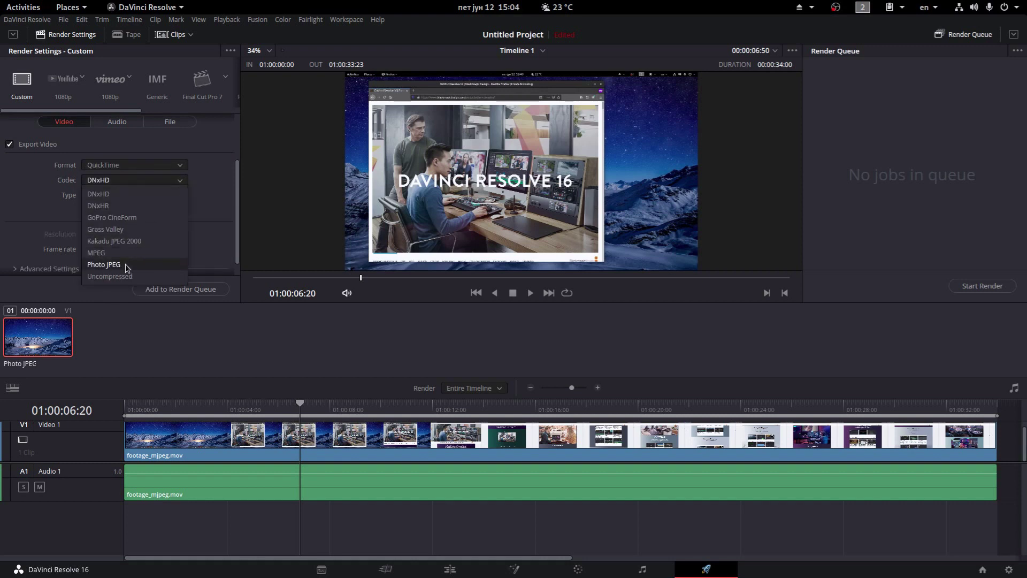
{"action": "left_click", "coordinate": [104, 264]}
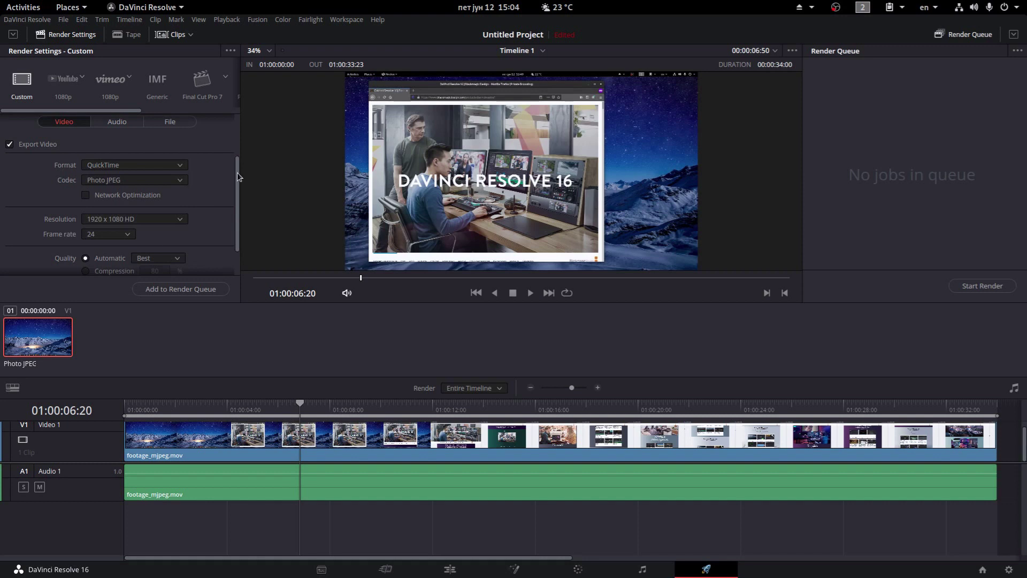
Step: Expand and review the Advanced Settings, then bring up the Audio render settings
{"action": "scroll", "coordinate": [237, 176], "scroll_direction": "down", "scroll_amount": 2}
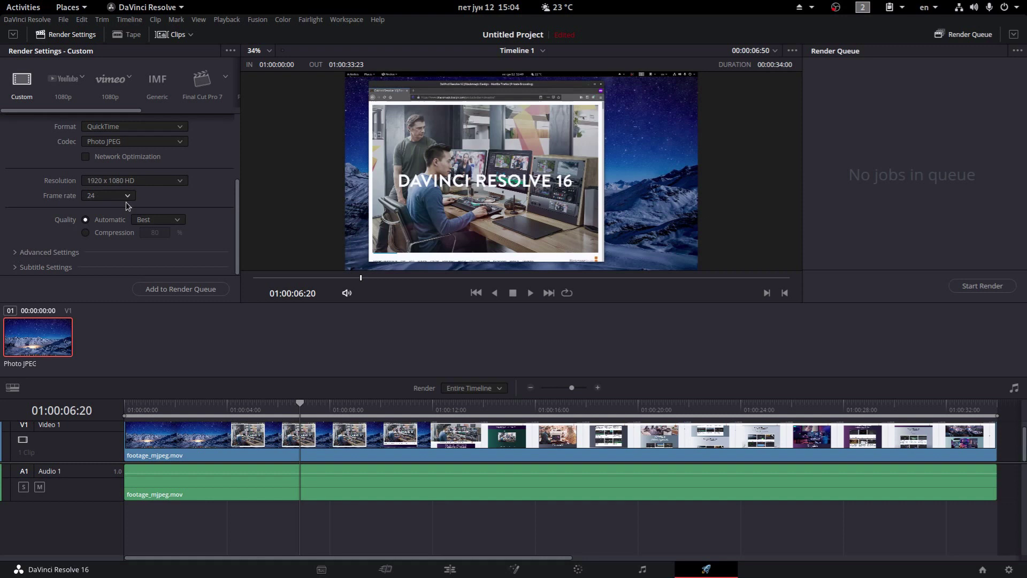
{"action": "left_click", "coordinate": [32, 252]}
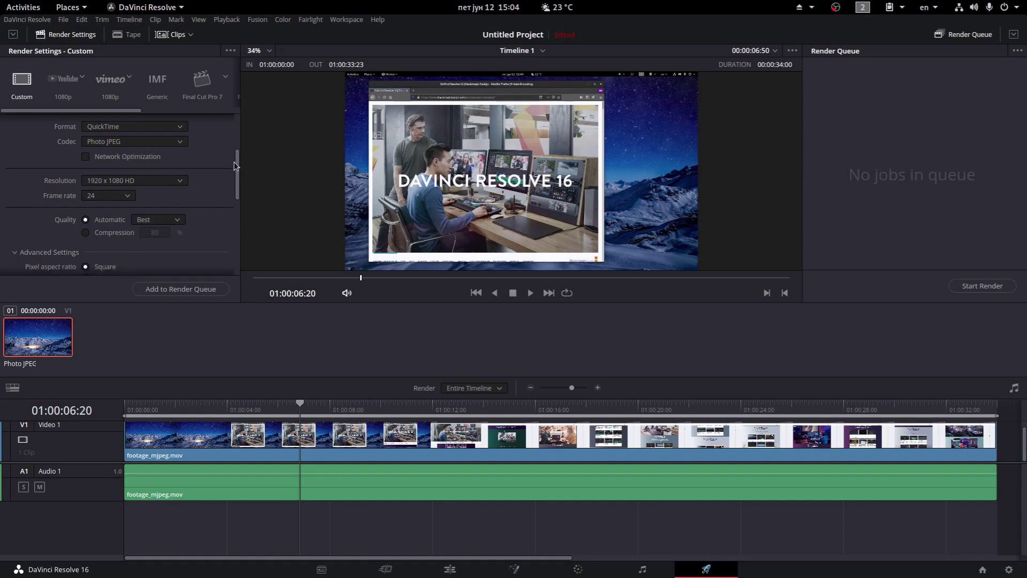
{"action": "left_click_drag", "start_coordinate": [237, 166], "coordinate": [238, 242]}
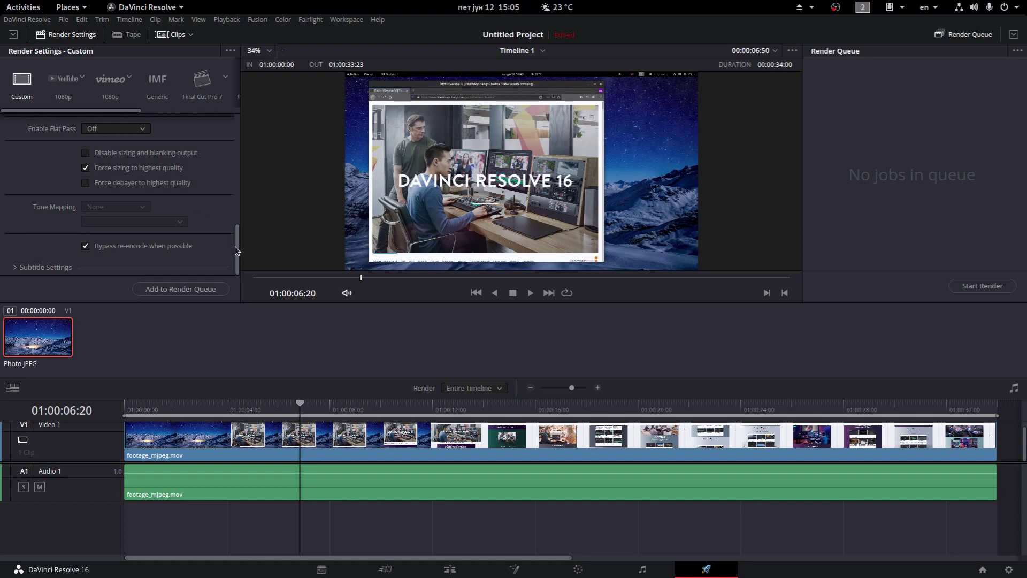
{"action": "left_click_drag", "start_coordinate": [236, 246], "coordinate": [236, 134]}
{"action": "scroll", "coordinate": [169, 167], "scroll_direction": "up", "scroll_amount": 2}
{"action": "left_click", "coordinate": [126, 193]}
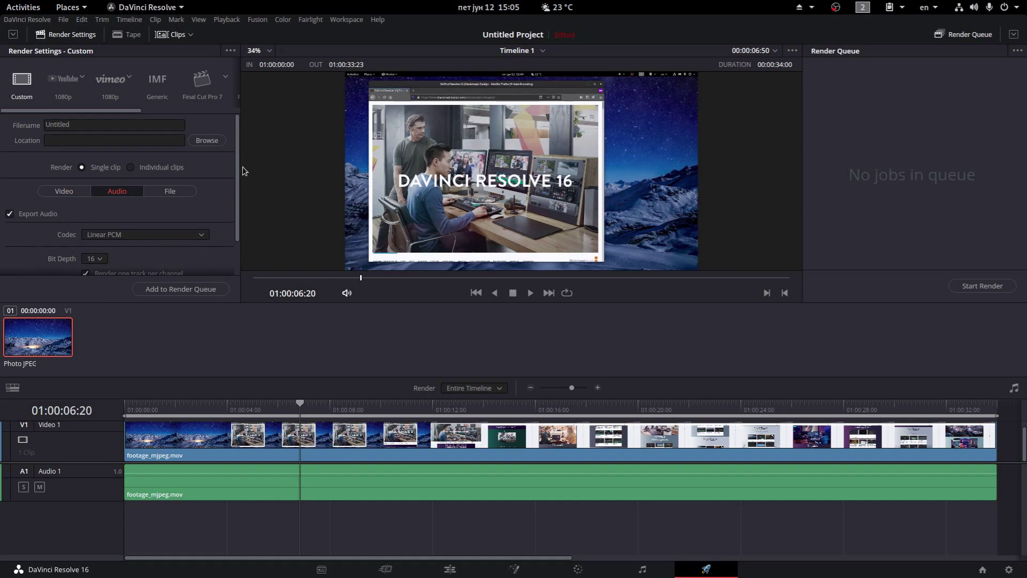
Step: In the File render settings, replace the Untitled filename with final_cut
{"action": "scroll", "coordinate": [234, 207], "scroll_direction": "down", "scroll_amount": 2}
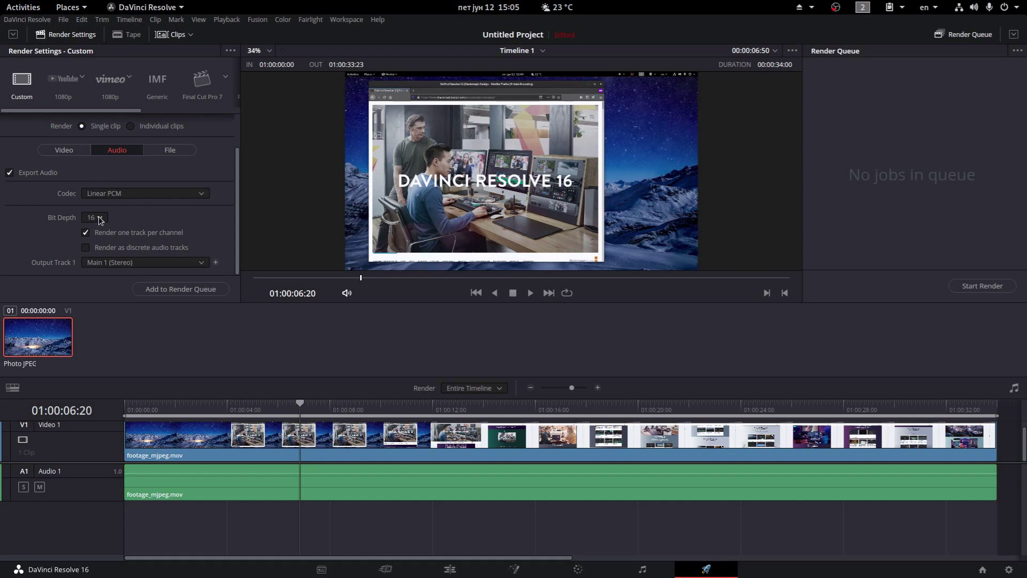
{"action": "left_click", "coordinate": [168, 151]}
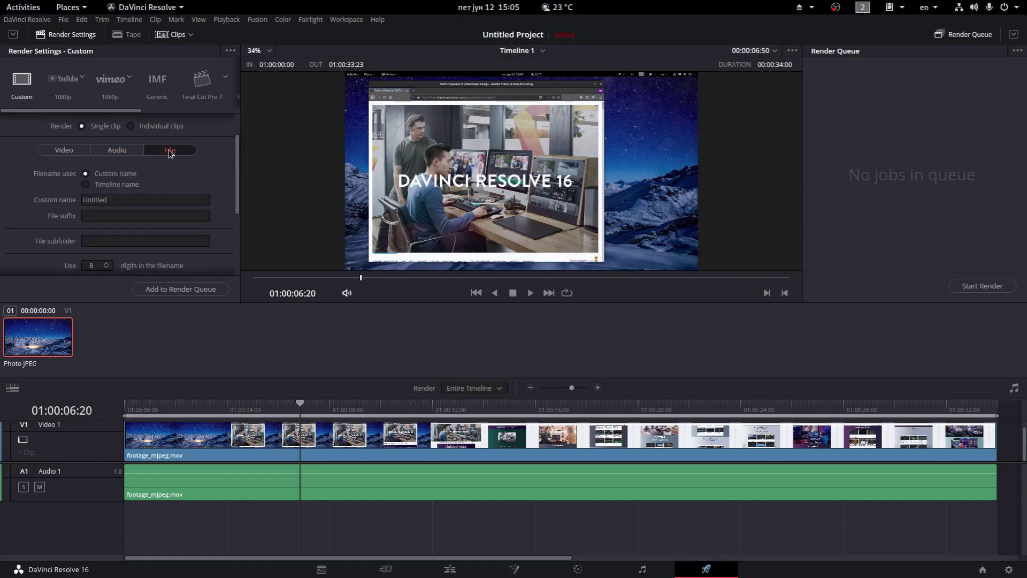
{"action": "scroll", "coordinate": [237, 159], "scroll_direction": "up", "scroll_amount": 3}
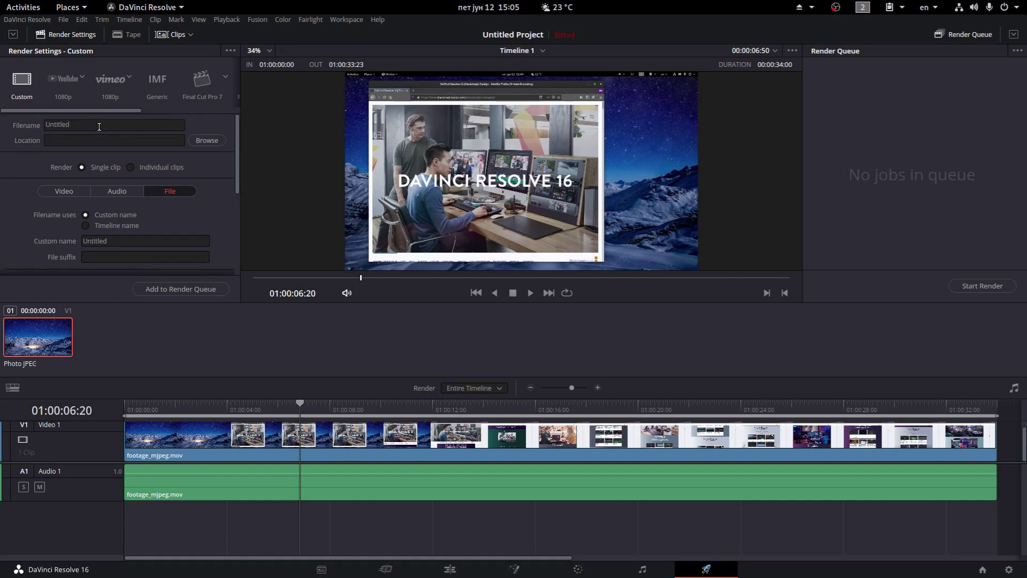
{"action": "left_click_drag", "start_coordinate": [107, 125], "coordinate": [40, 125]}
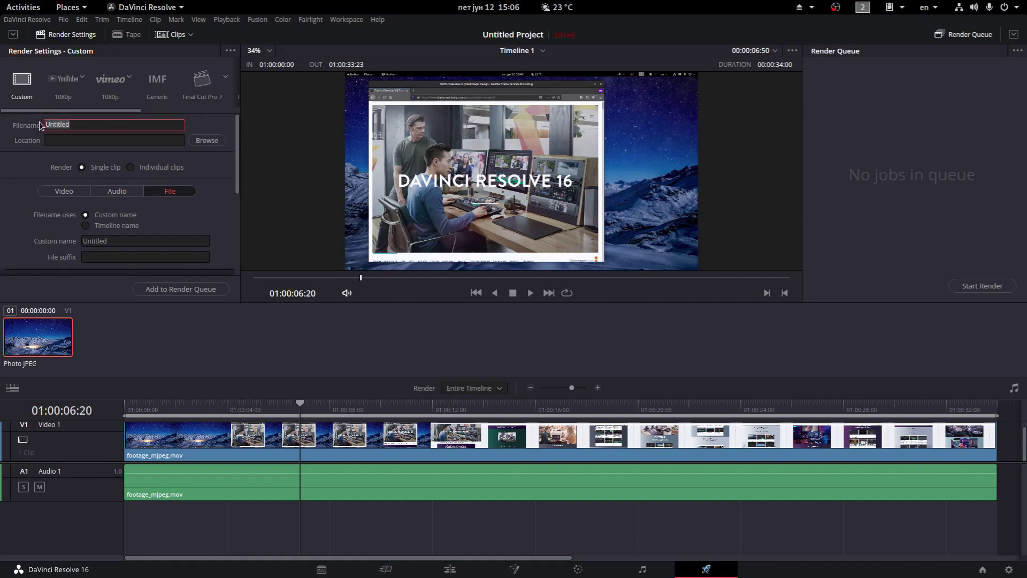
{"action": "key", "text": "BackSpace"}
{"action": "type", "text": "final_cut"}
Step: Set the destination to /mnt/data2/davinci/final, queue final_cut.mov and start the render
{"action": "left_click", "coordinate": [208, 141]}
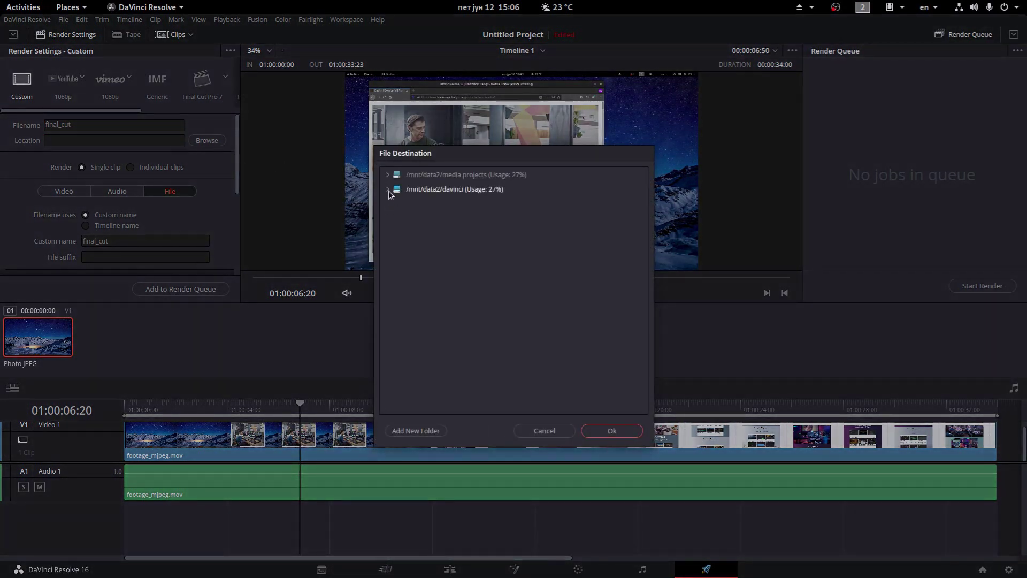
{"action": "left_click", "coordinate": [389, 202]}
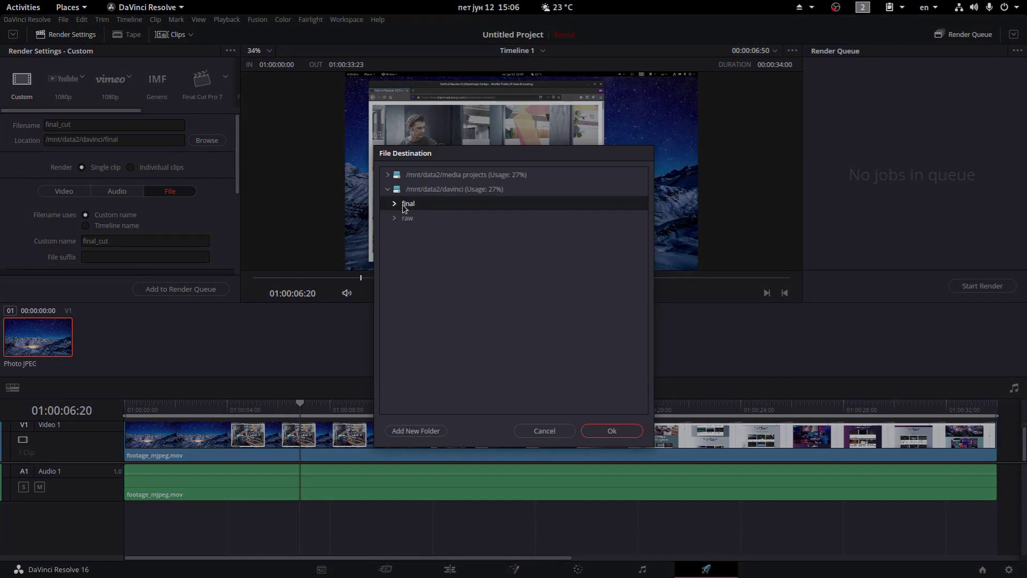
{"action": "left_click", "coordinate": [608, 430]}
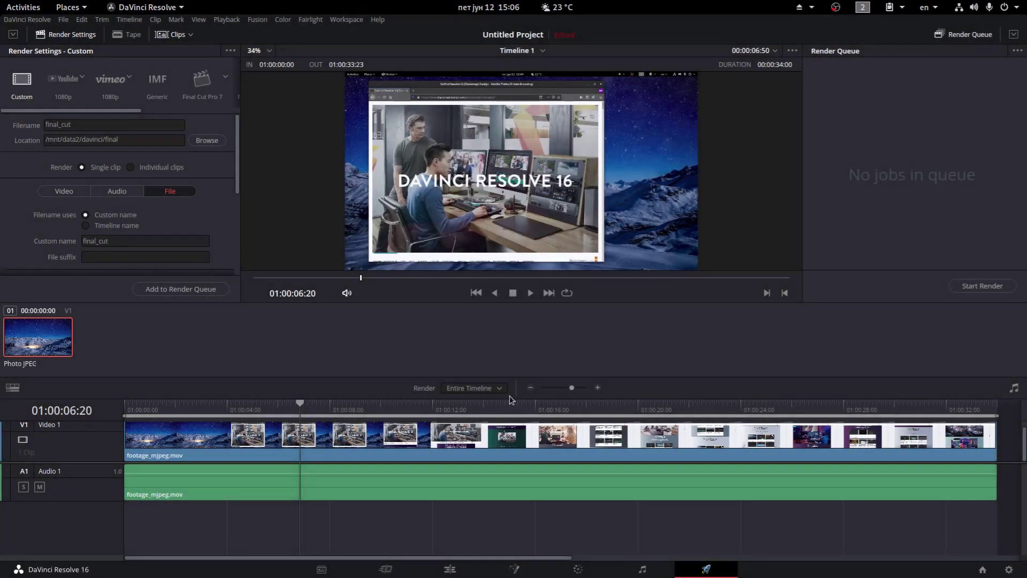
{"action": "left_click", "coordinate": [179, 289]}
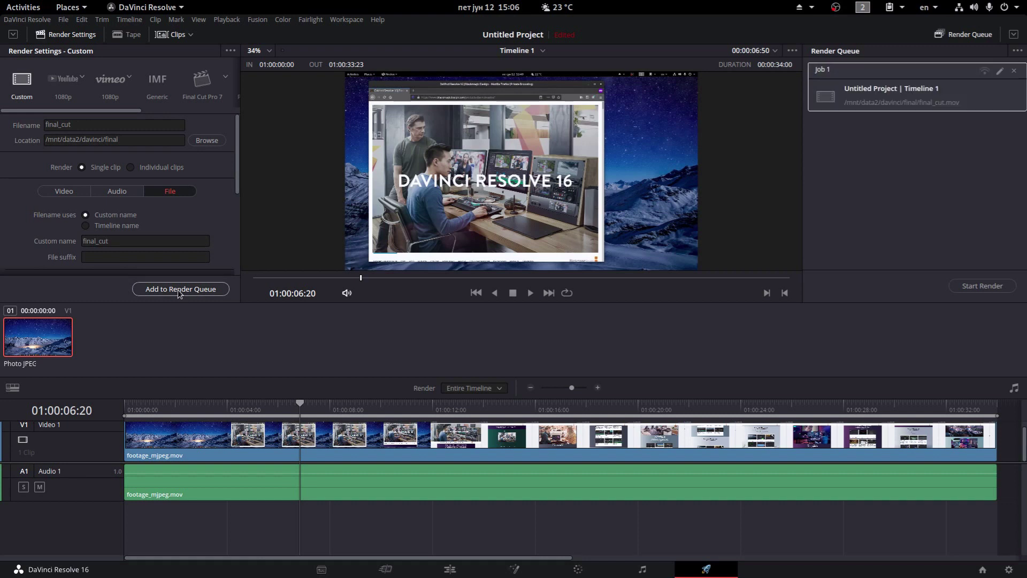
{"action": "left_click", "coordinate": [972, 287]}
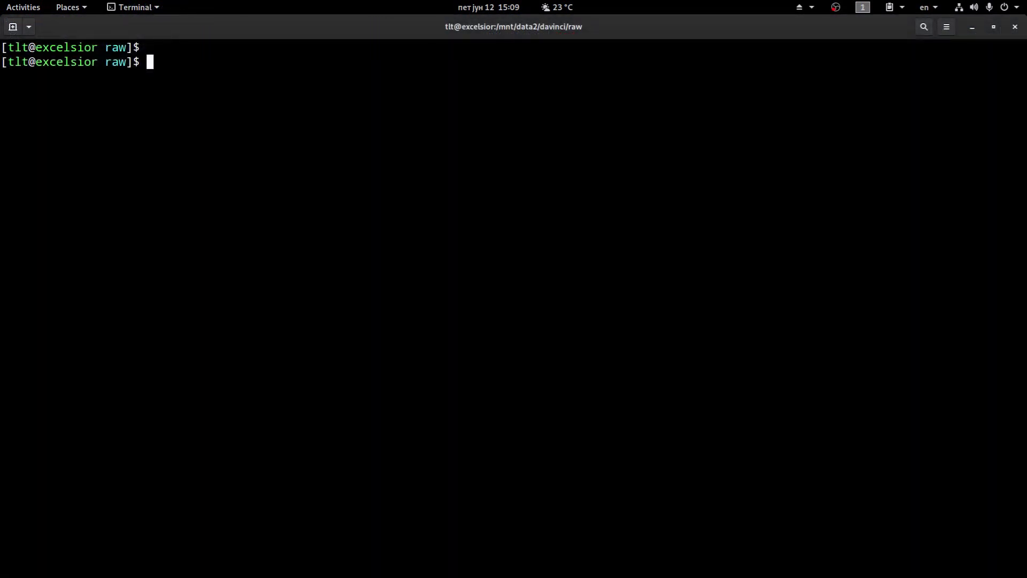
Step: Change into the final folder, run ls -alh, and highlight final_cut.mov with its 377M size
{"action": "type", "text": "cd ../f"}
{"action": "key", "text": "Tab"}
{"action": "key", "text": "Return"}
{"action": "key", "text": "Return"}
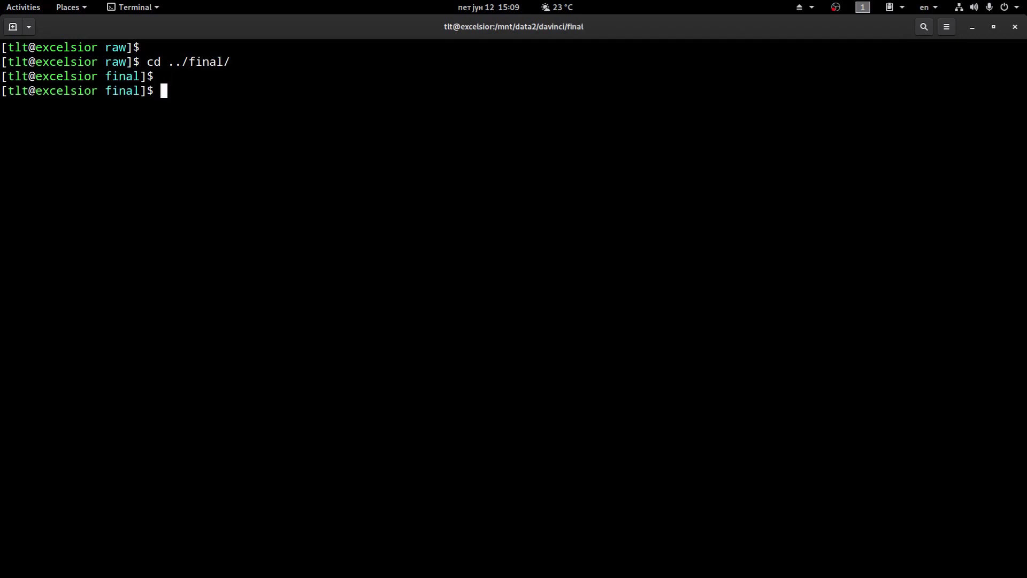
{"action": "type", "text": "ls -alh"}
{"action": "key", "text": "Return"}
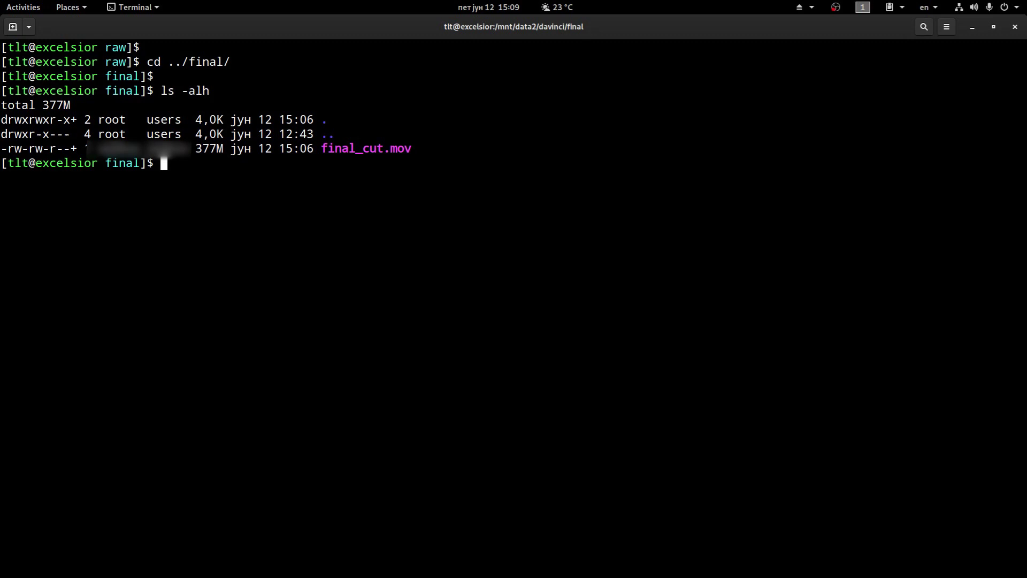
{"action": "key", "text": "Return"}
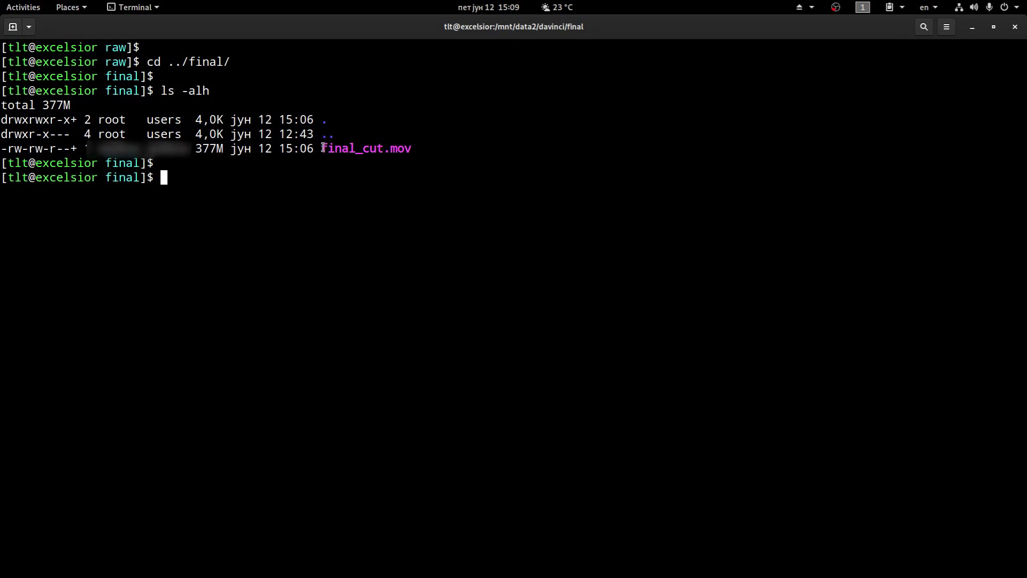
{"action": "left_click_drag", "start_coordinate": [322, 148], "coordinate": [413, 147]}
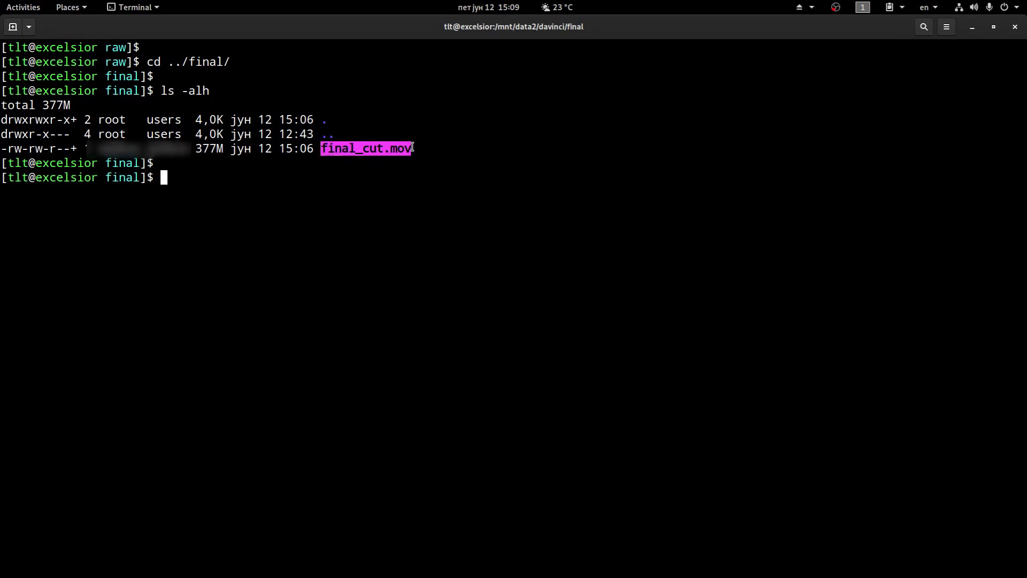
{"action": "left_click_drag", "start_coordinate": [196, 148], "coordinate": [221, 147]}
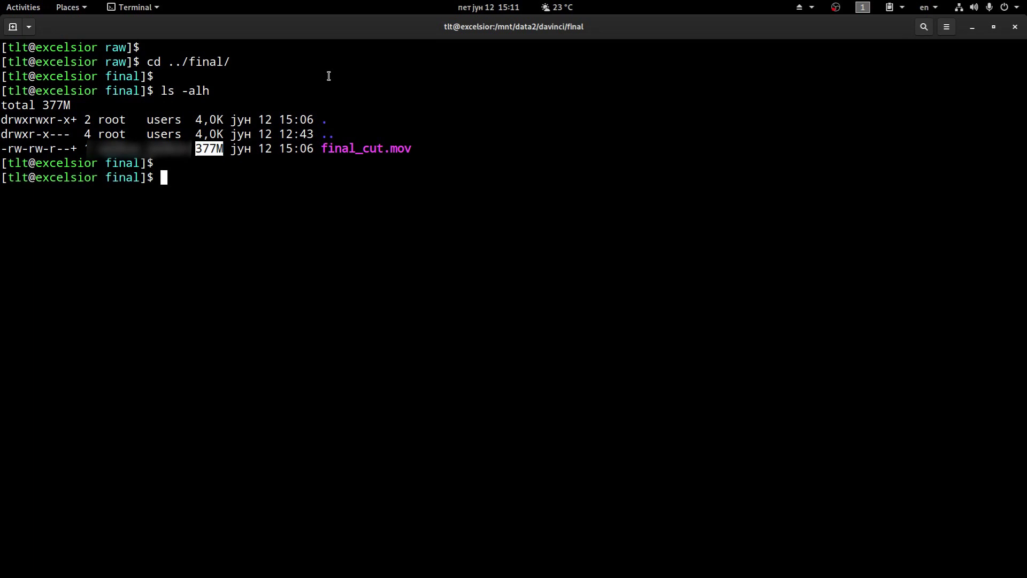
Step: Paste and run the libx264 ultrafast crf 0 command turning final_cut.mov into final_video.mp4, then clear
{"action": "type", "text": "ffmpeg -i final_cut.mov -c:v libx264 -preset ultrafast -crf 0 final_video.mp4"}
{"action": "left_click_drag", "start_coordinate": [230, 177], "coordinate": [319, 177]}
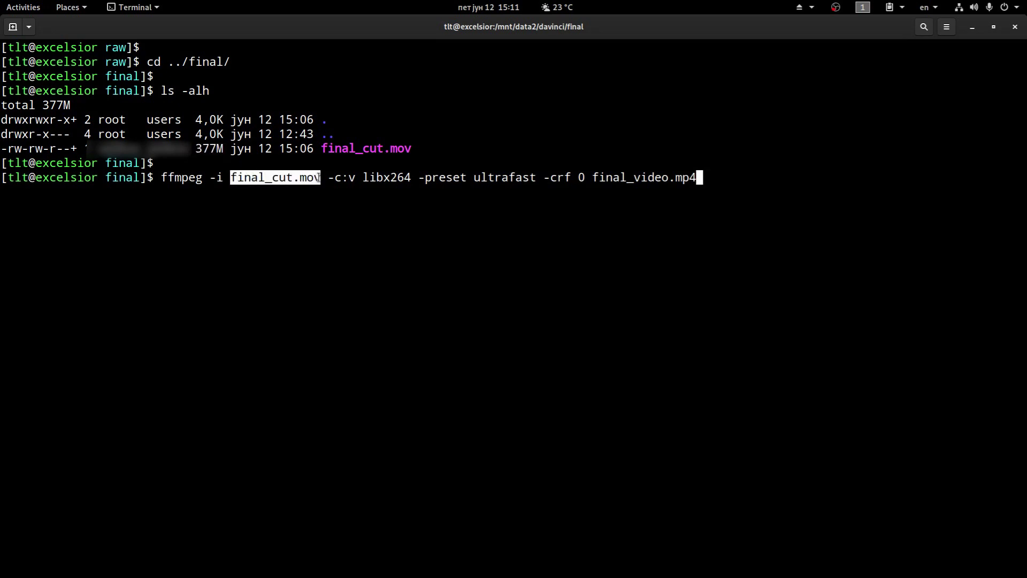
{"action": "left_click", "coordinate": [365, 177]}
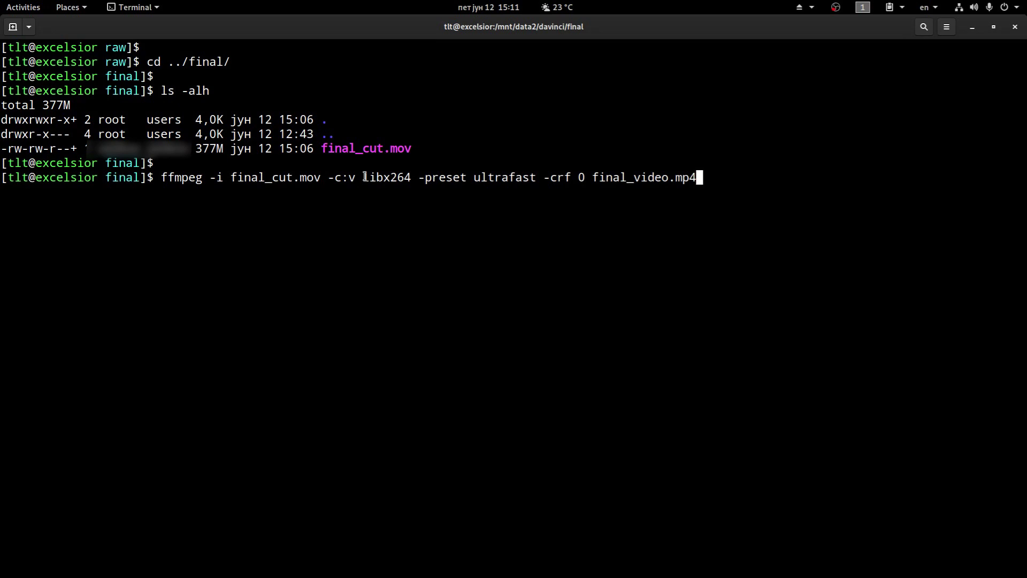
{"action": "left_click_drag", "start_coordinate": [365, 177], "coordinate": [534, 178]}
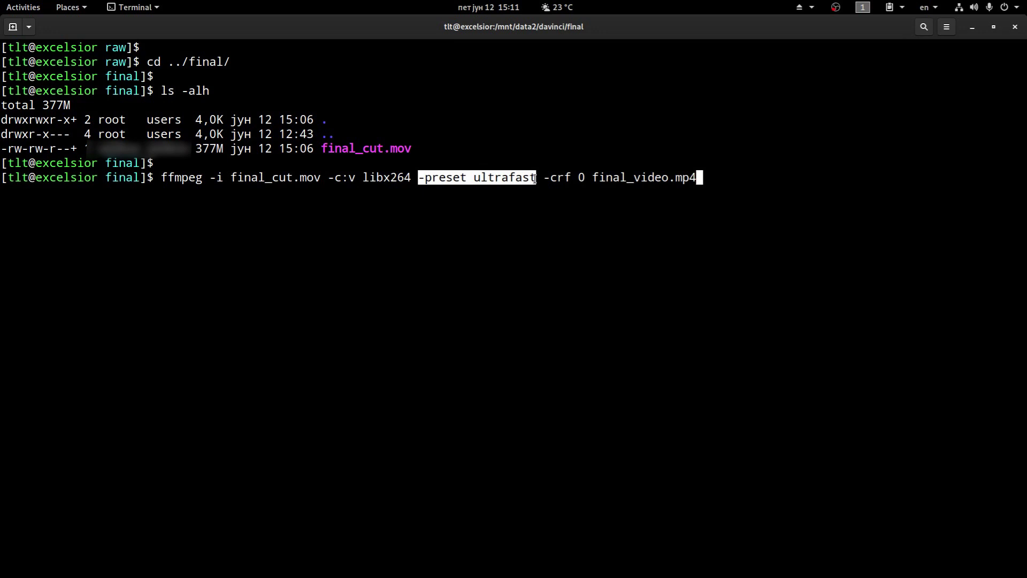
{"action": "left_click", "coordinate": [588, 176]}
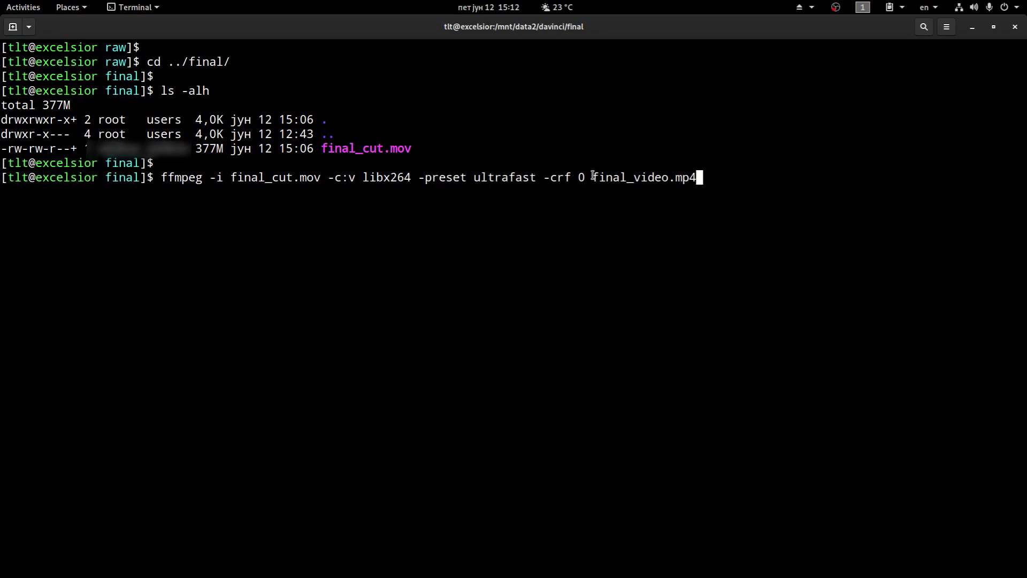
{"action": "left_click_drag", "start_coordinate": [592, 176], "coordinate": [696, 177]}
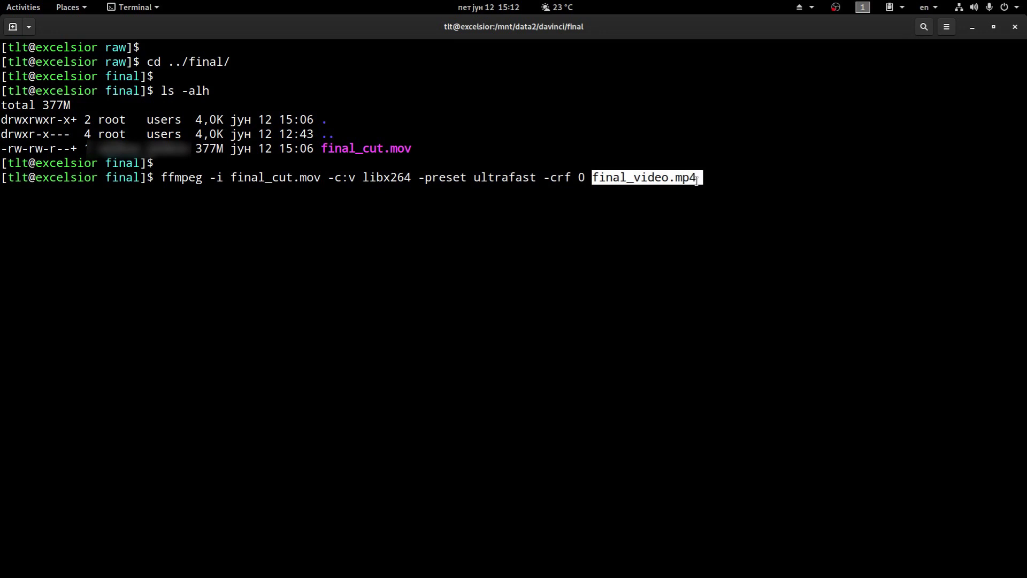
{"action": "left_click", "coordinate": [712, 175]}
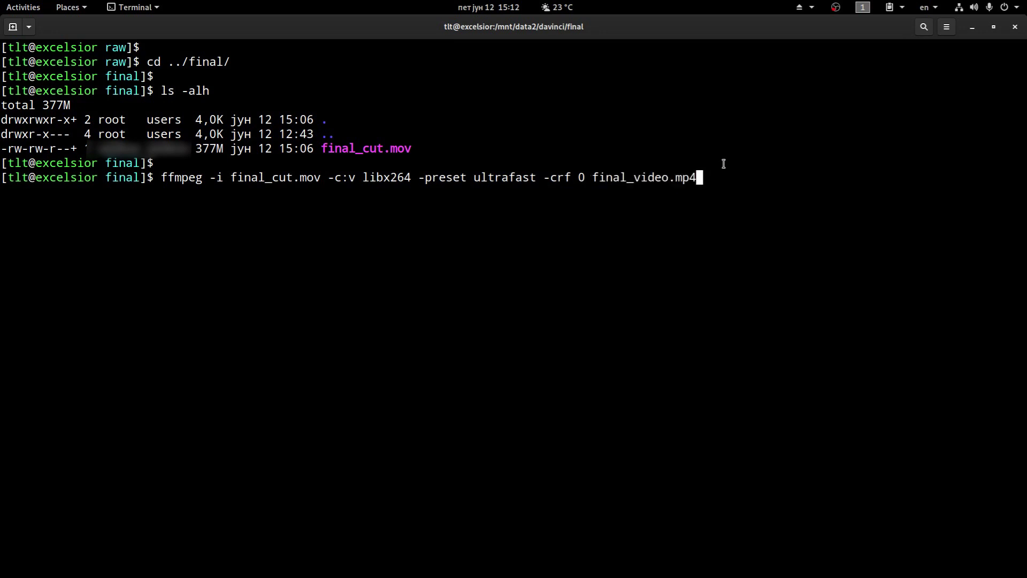
{"action": "key", "text": "Return"}
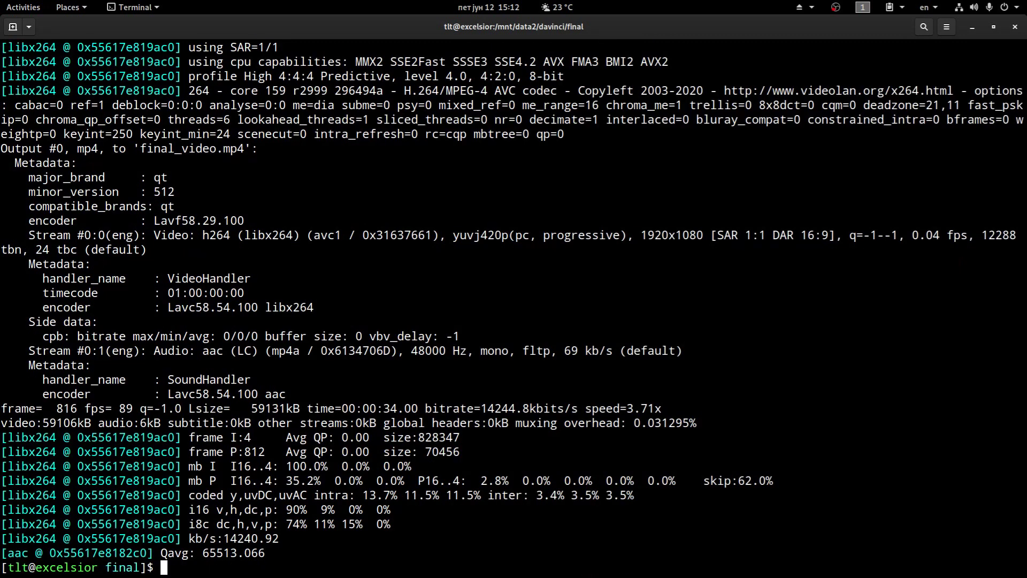
{"action": "key", "text": "ctrl+l"}
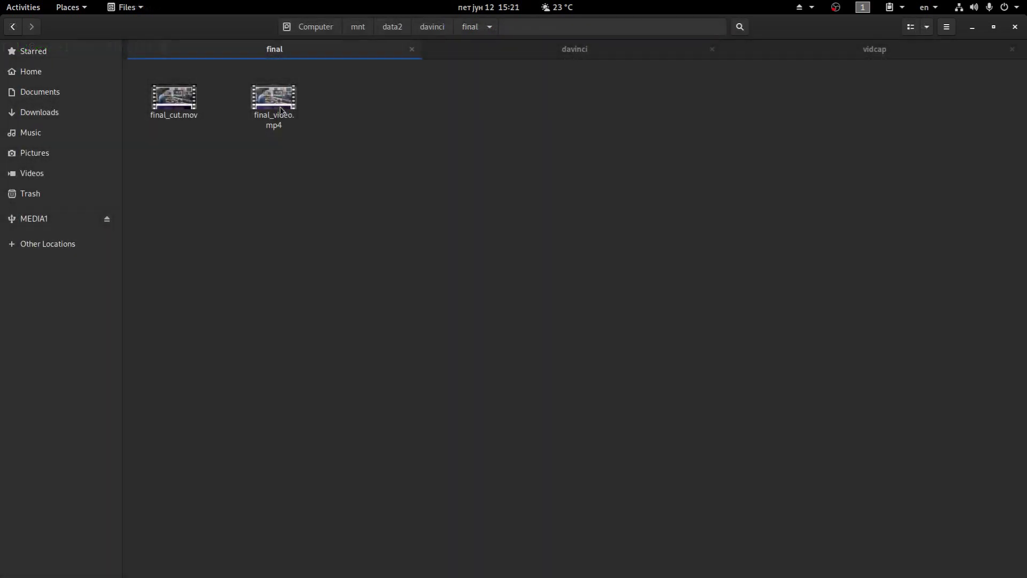
Step: Select final_video.mp4 in the final folder beside final_cut.mov
{"action": "left_click", "coordinate": [276, 100]}
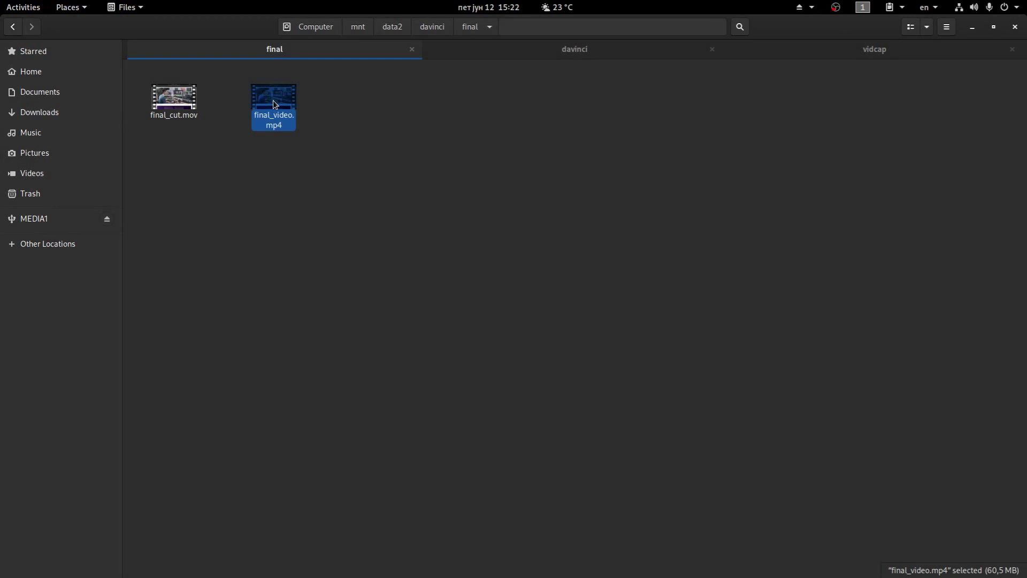
Step: Open final_video.mp4 in VLC and verify the codec shows H264 - MPEG-4 AVC
{"action": "right_click", "coordinate": [274, 104]}
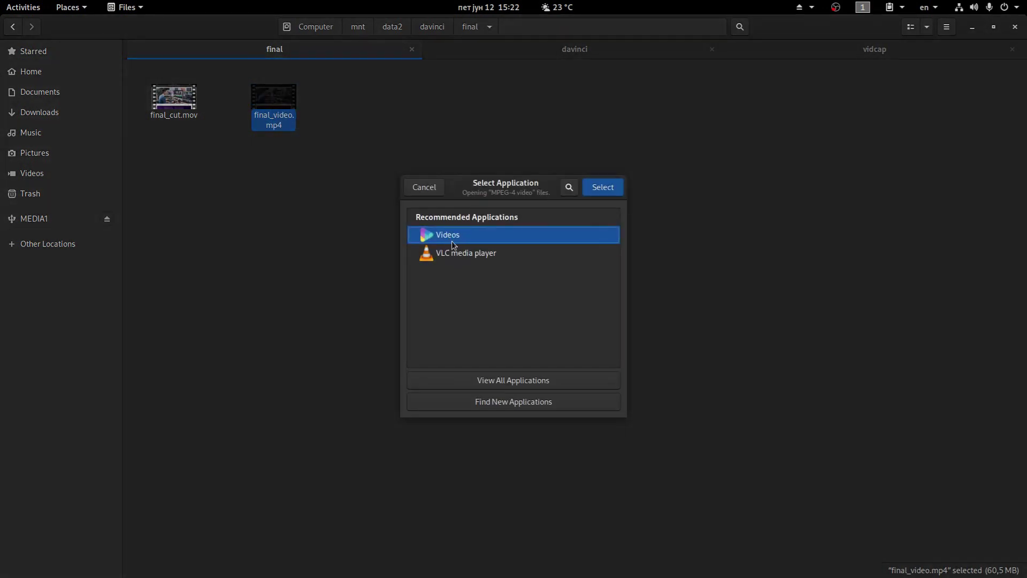
{"action": "left_click", "coordinate": [482, 253]}
{"action": "left_click", "coordinate": [603, 188]}
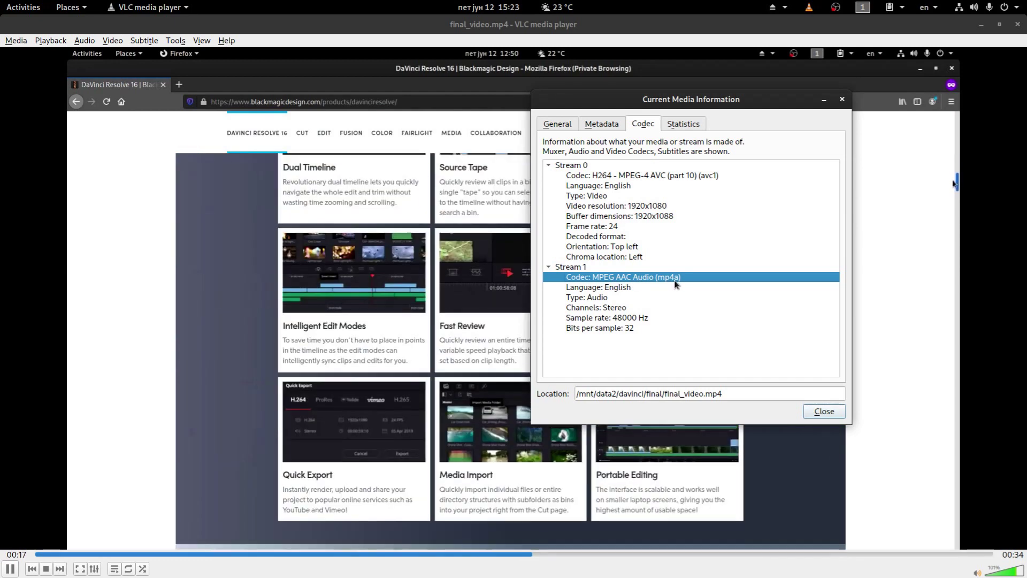
{"action": "key", "text": "Escape"}
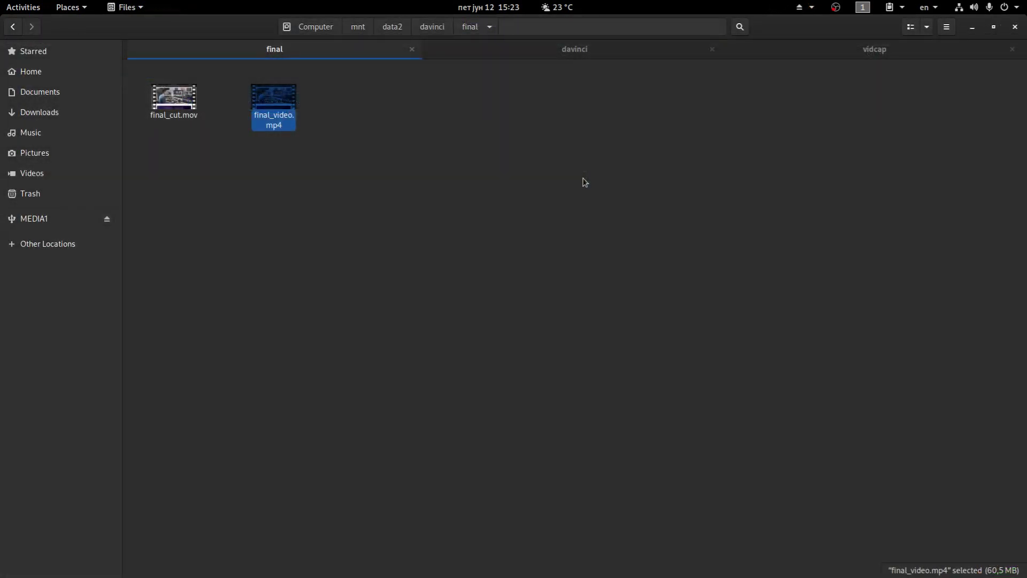